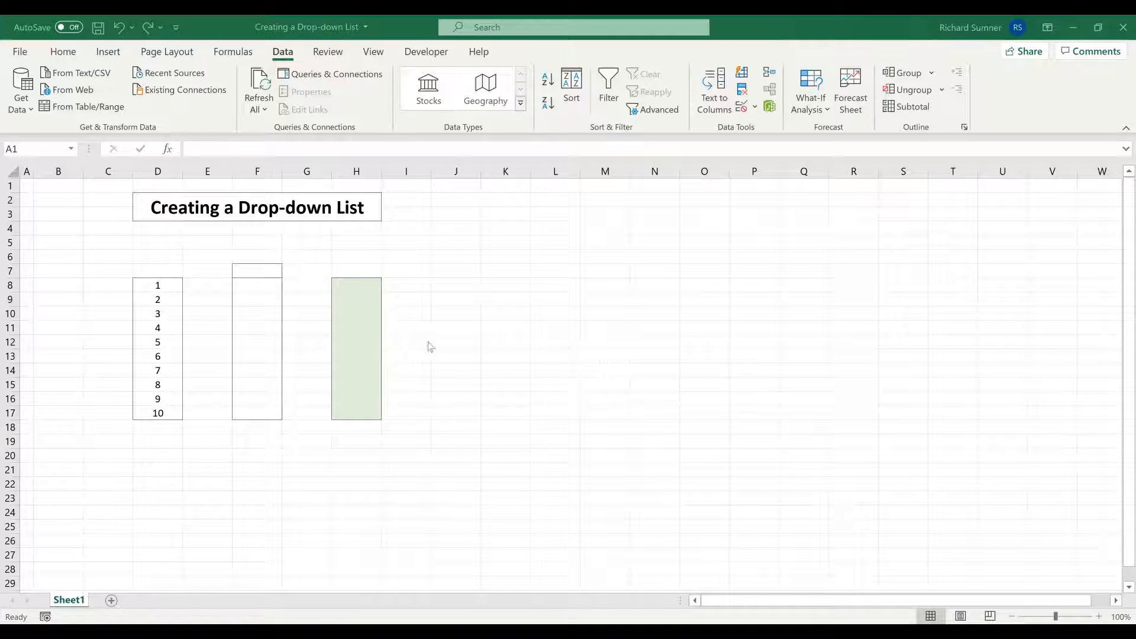
left_click(356, 285)
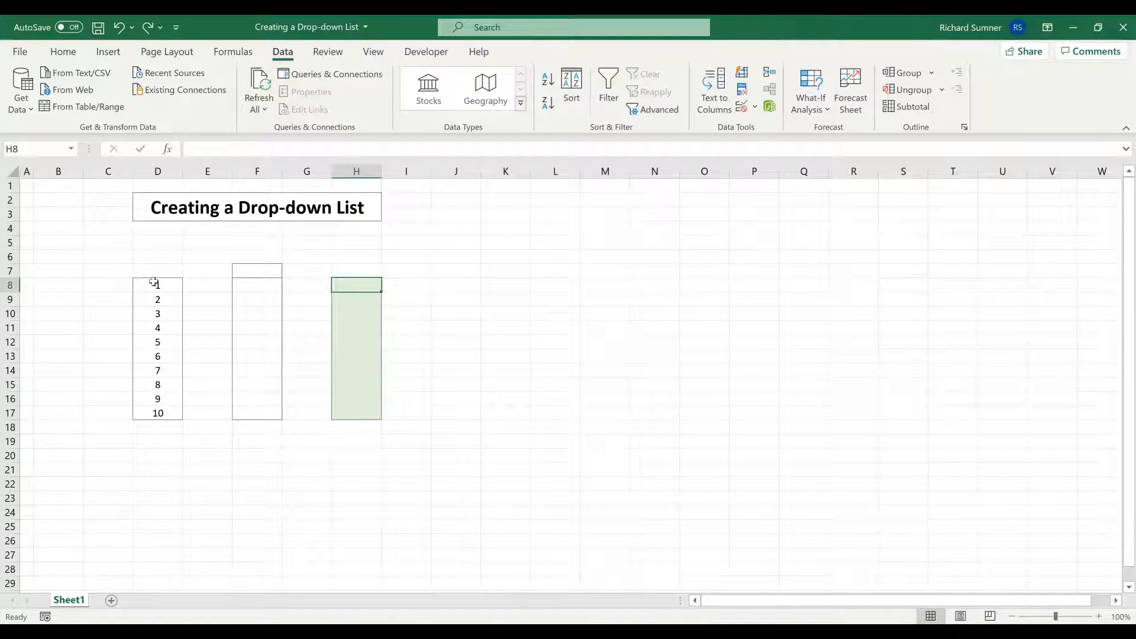
left_click_drag(156, 282, 157, 415)
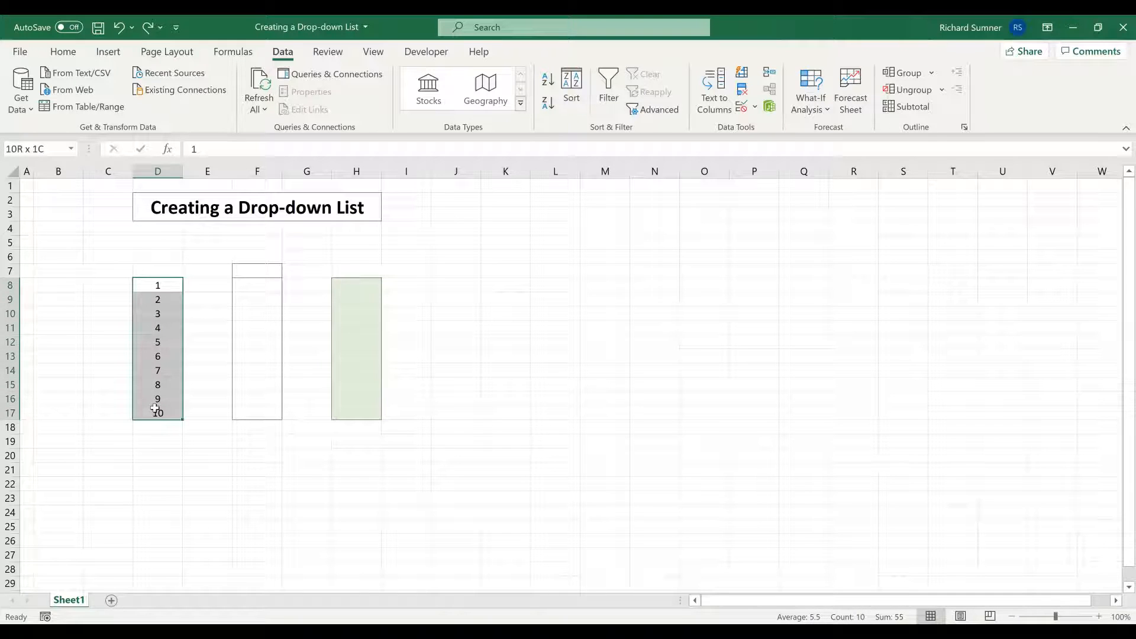
left_click(346, 286)
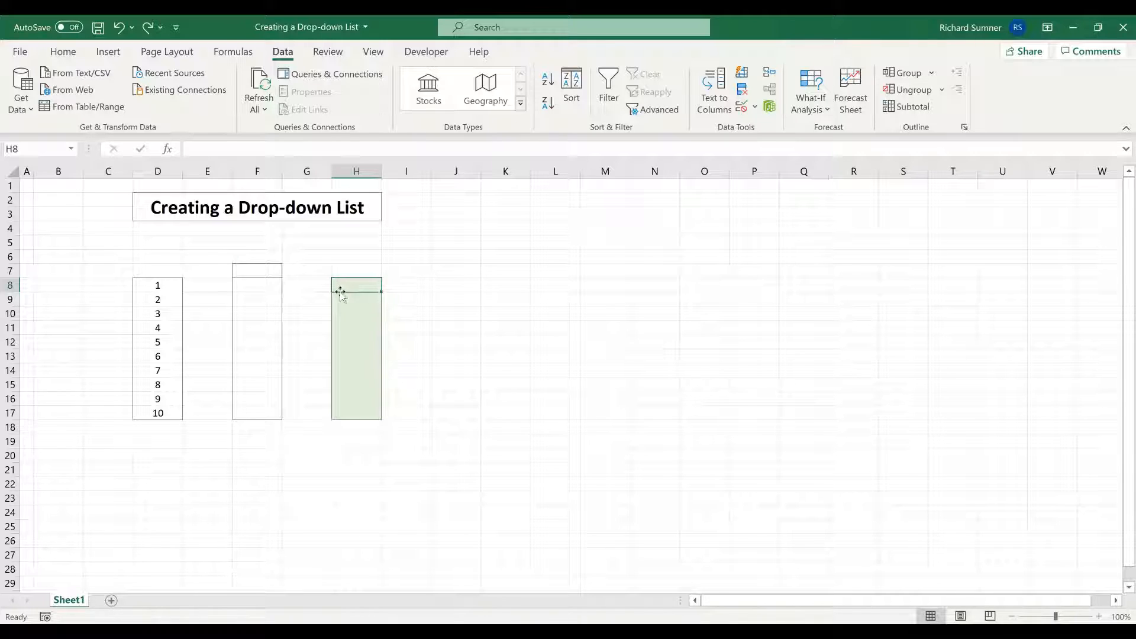
left_click_drag(172, 287, 173, 412)
left_click(176, 289)
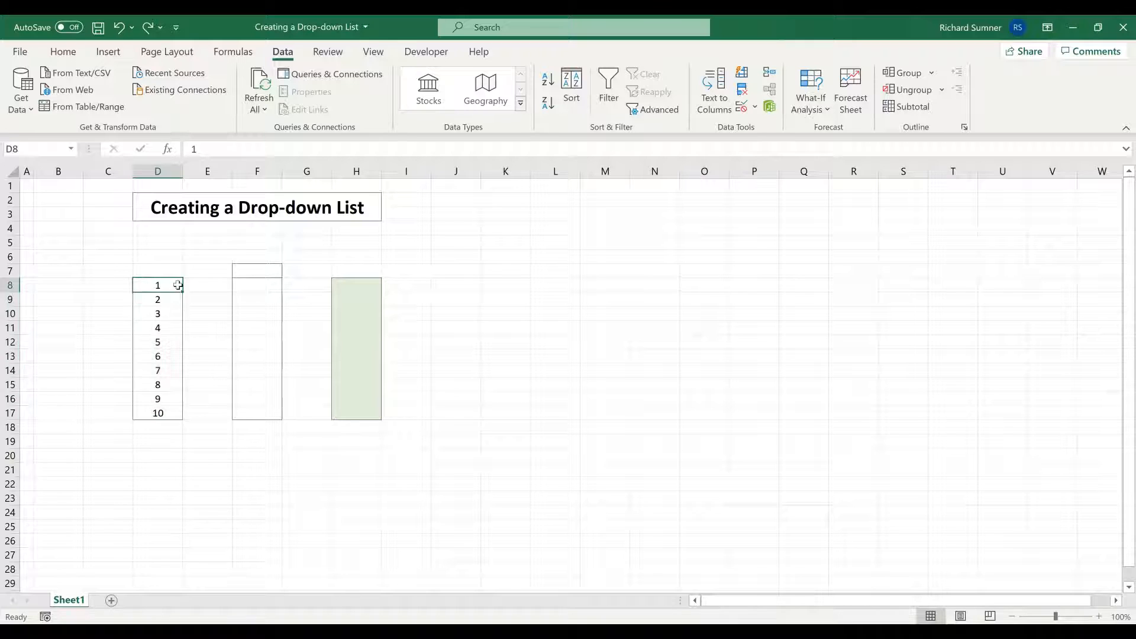
left_click(356, 288)
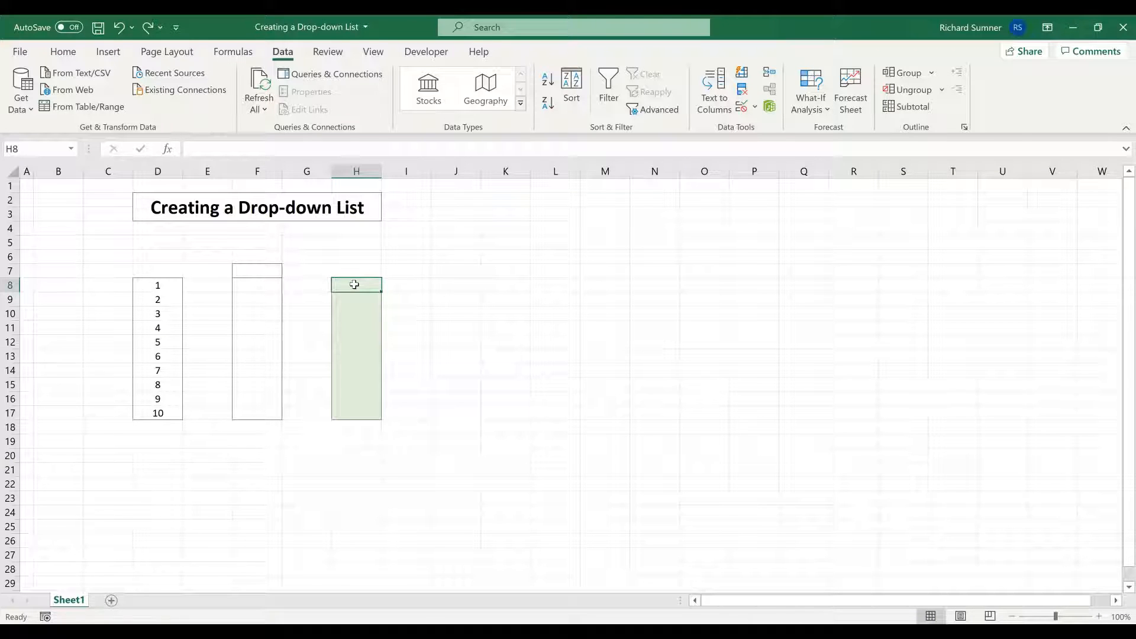
- Apply list data validation to cells H8:H17 with the typed source values 1, 2, 3, 4, 5, 6
left_click_drag(353, 285, 369, 401)
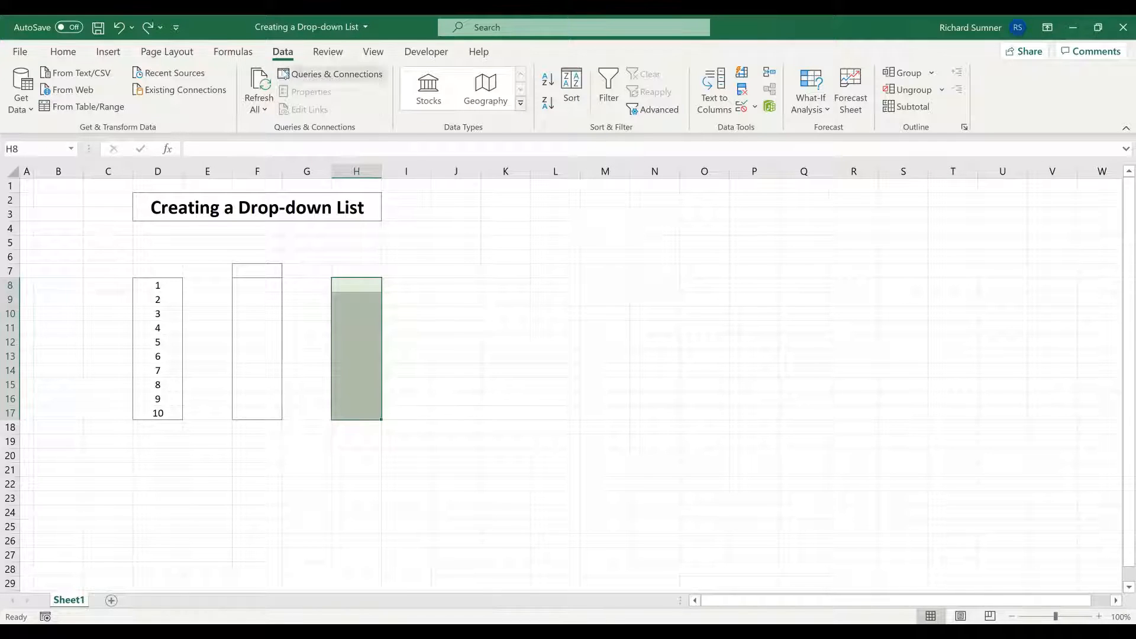
left_click(755, 108)
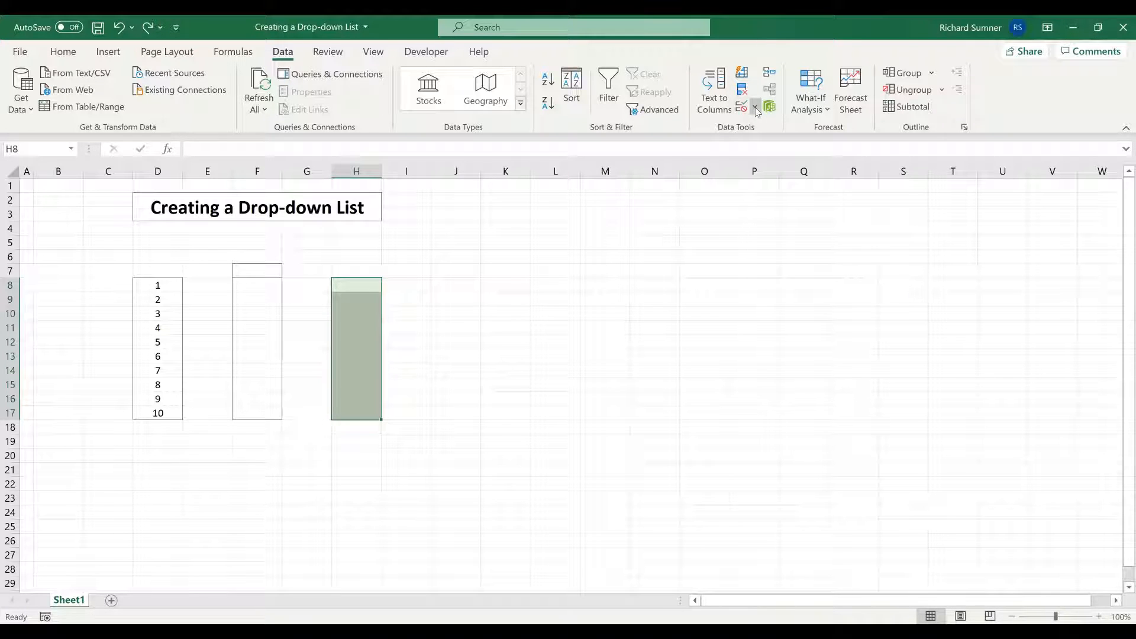
left_click(764, 123)
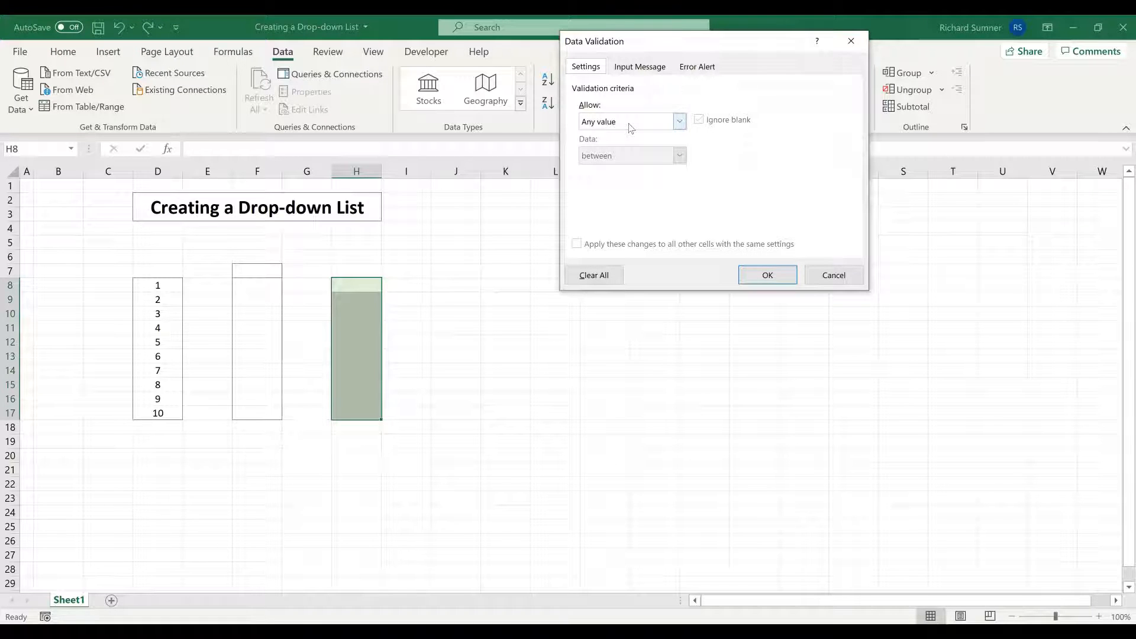
left_click(630, 122)
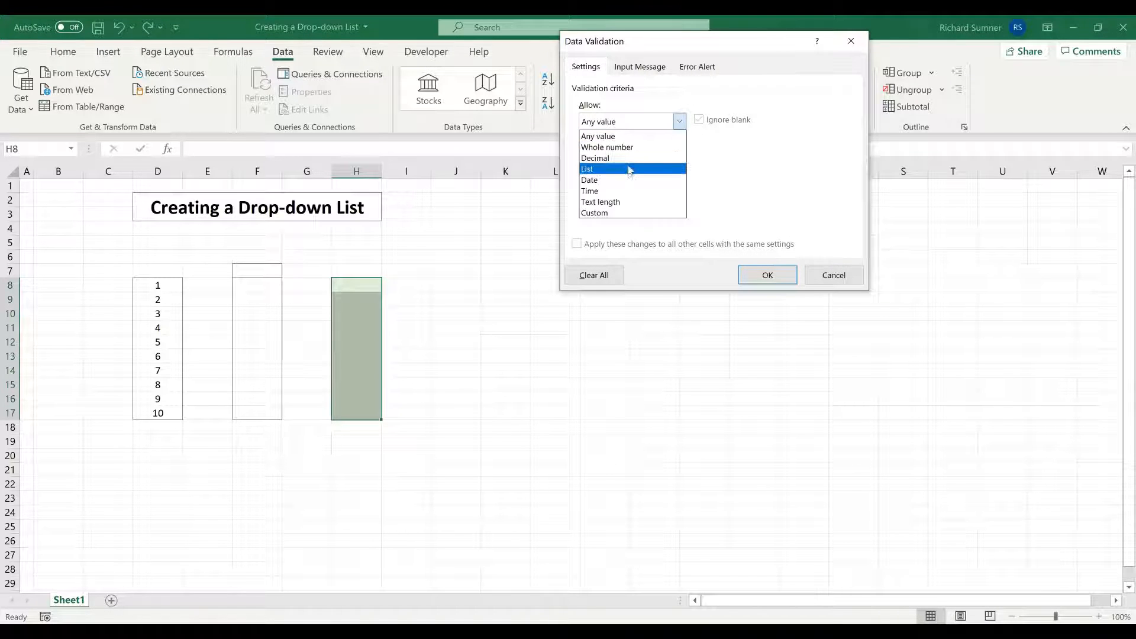
left_click(630, 171)
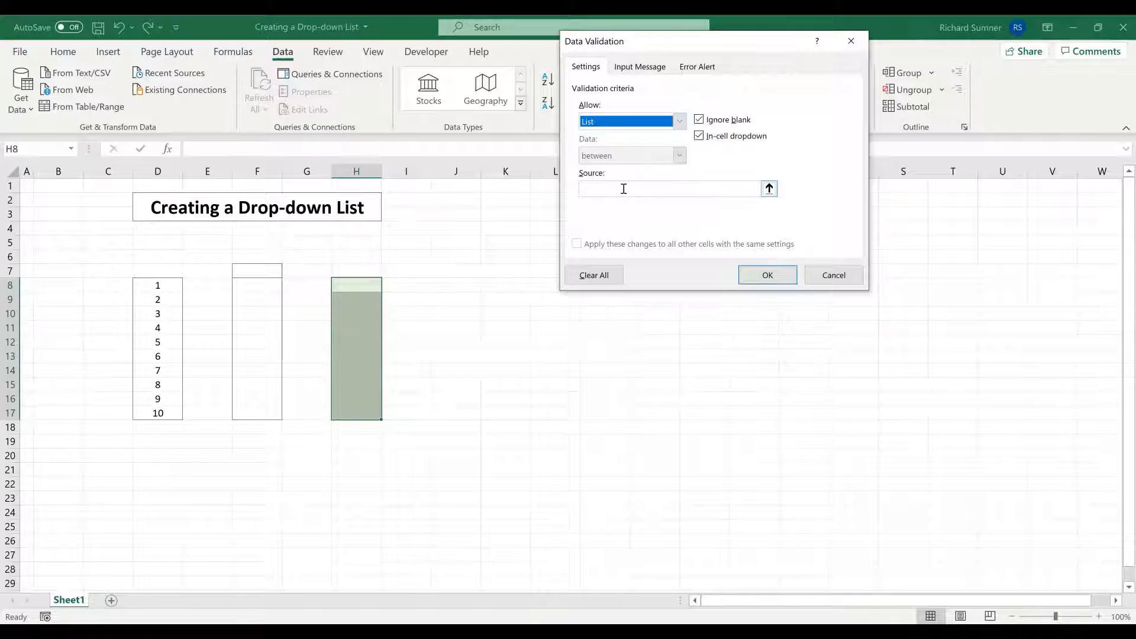
left_click(624, 188)
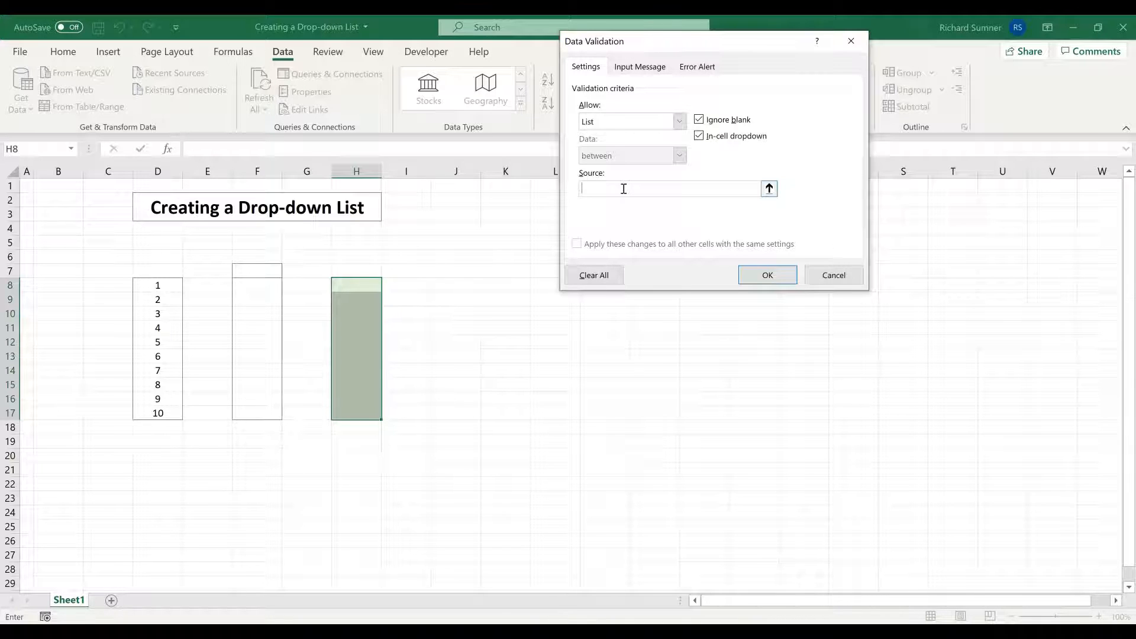
type("1, 2, 3, 4, 5, 6")
left_click(761, 277)
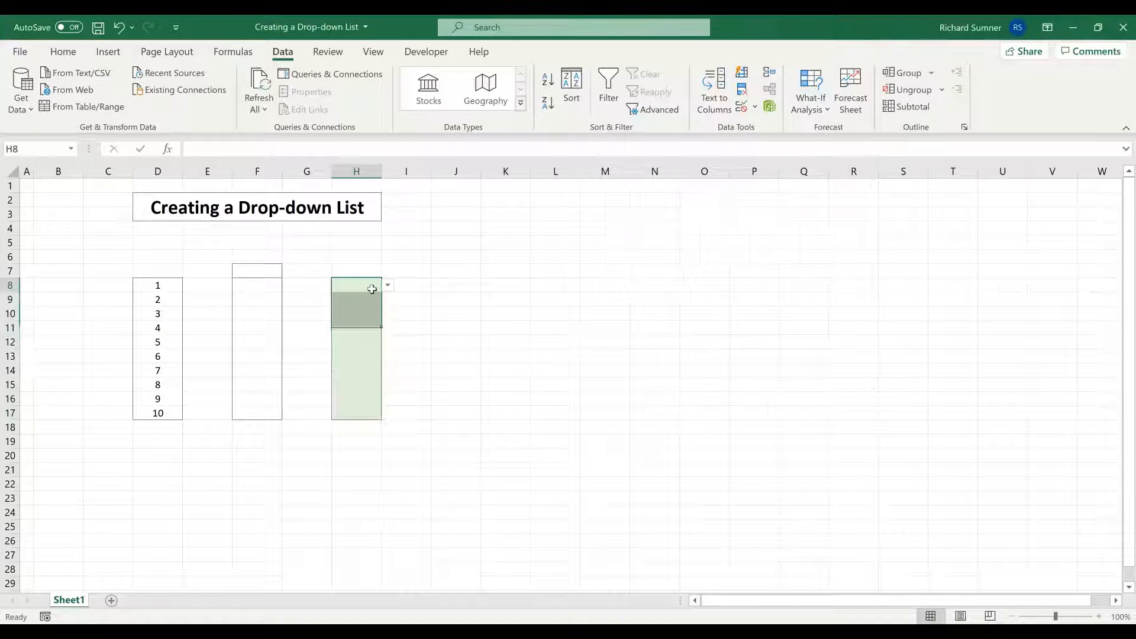
- Check the drop-down choices in cell H8 and undo the list validation on the green range
left_click(387, 285)
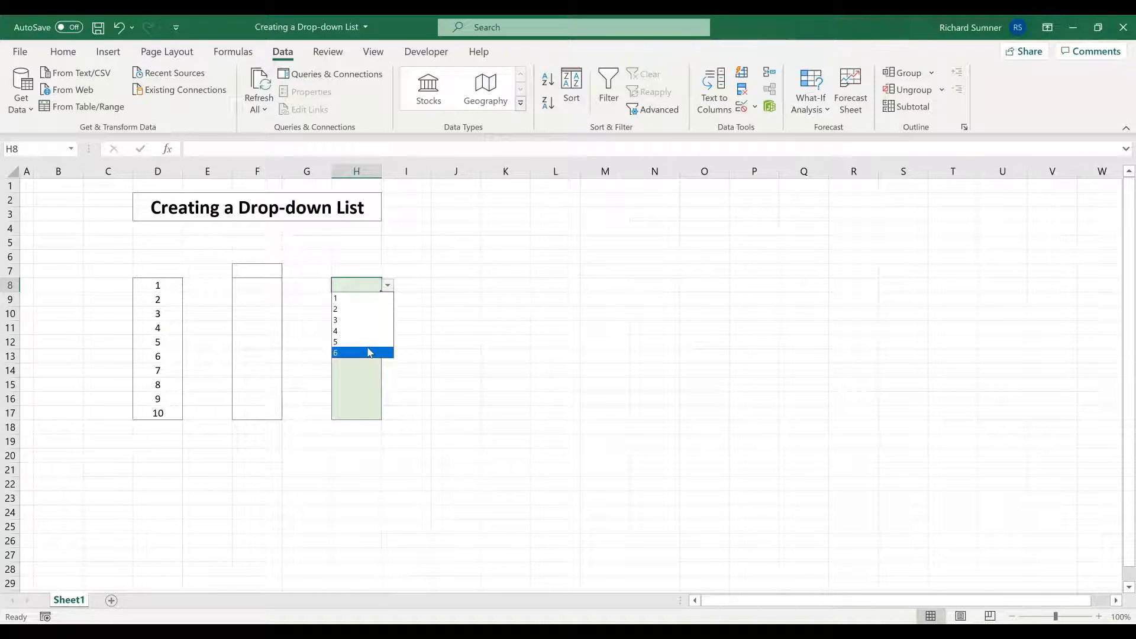
left_click(368, 282)
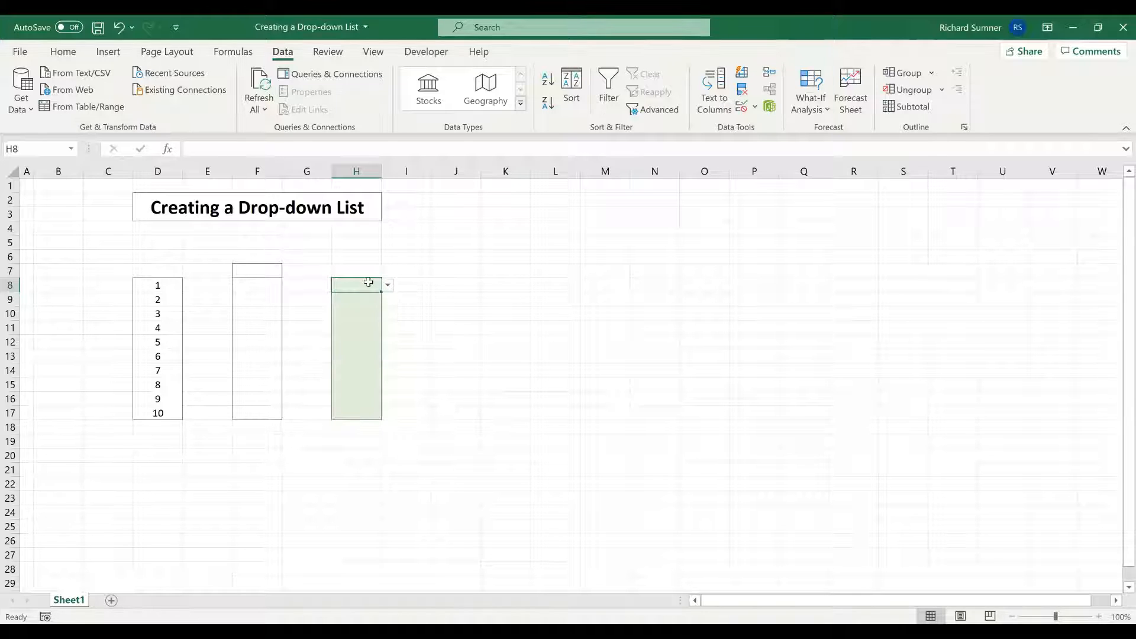
left_click_drag(368, 283, 367, 386)
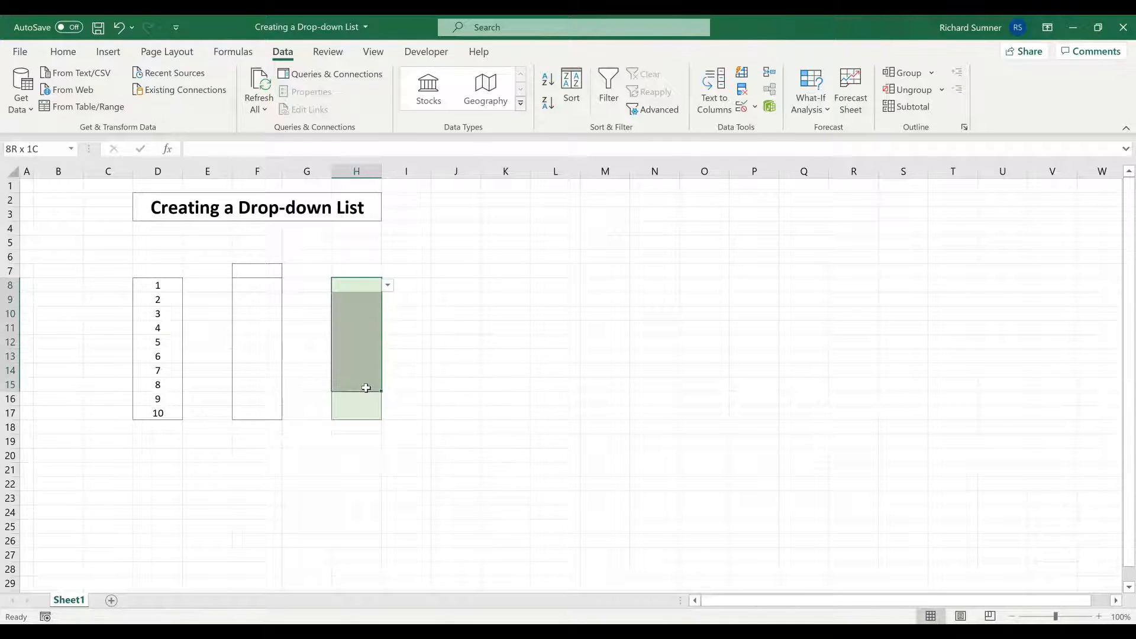
left_click(119, 29)
left_click(421, 286)
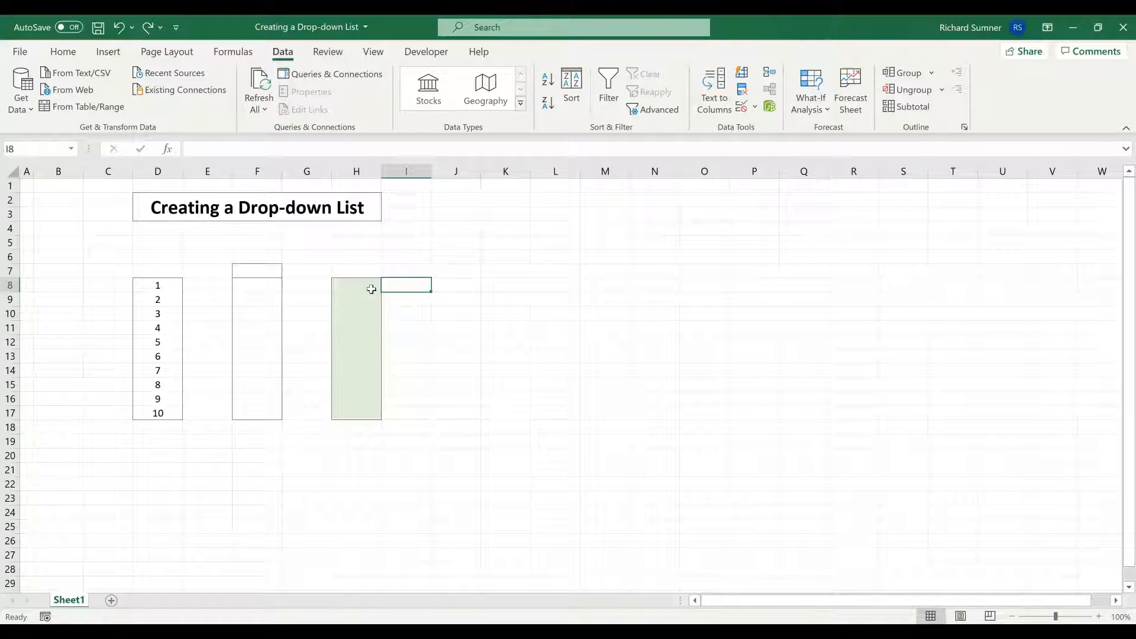
- Apply list data validation to cells H8:H17 with the source range =$F$7:$F$17 and check the drop-down in H8
left_click(371, 289)
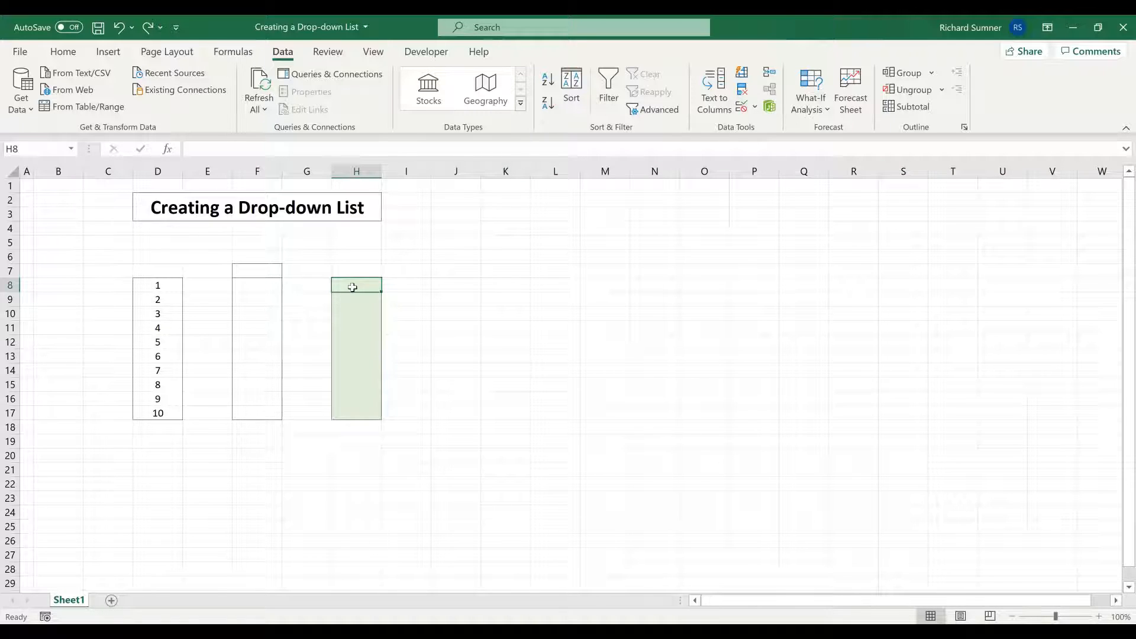
left_click_drag(353, 287, 351, 406)
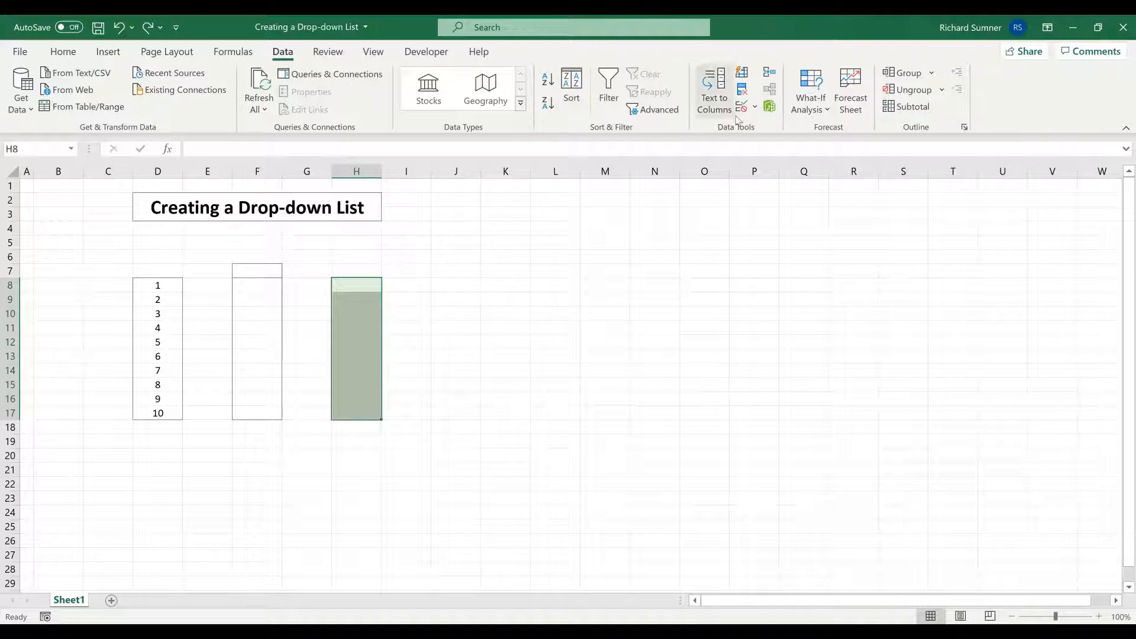
left_click(755, 110)
left_click(761, 123)
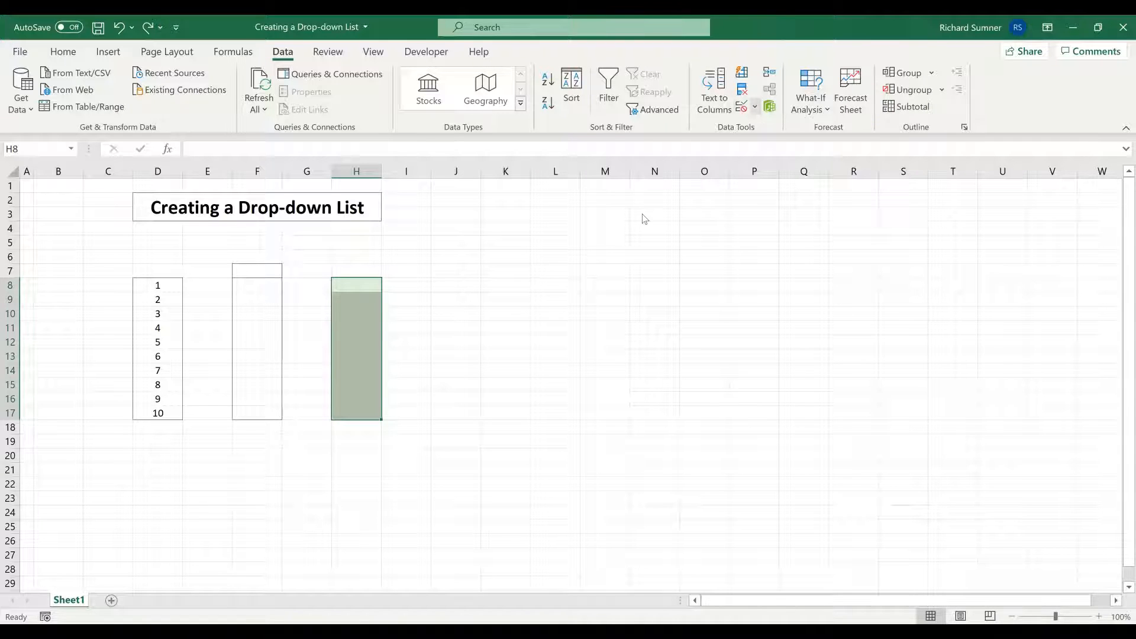
left_click(620, 124)
left_click(621, 173)
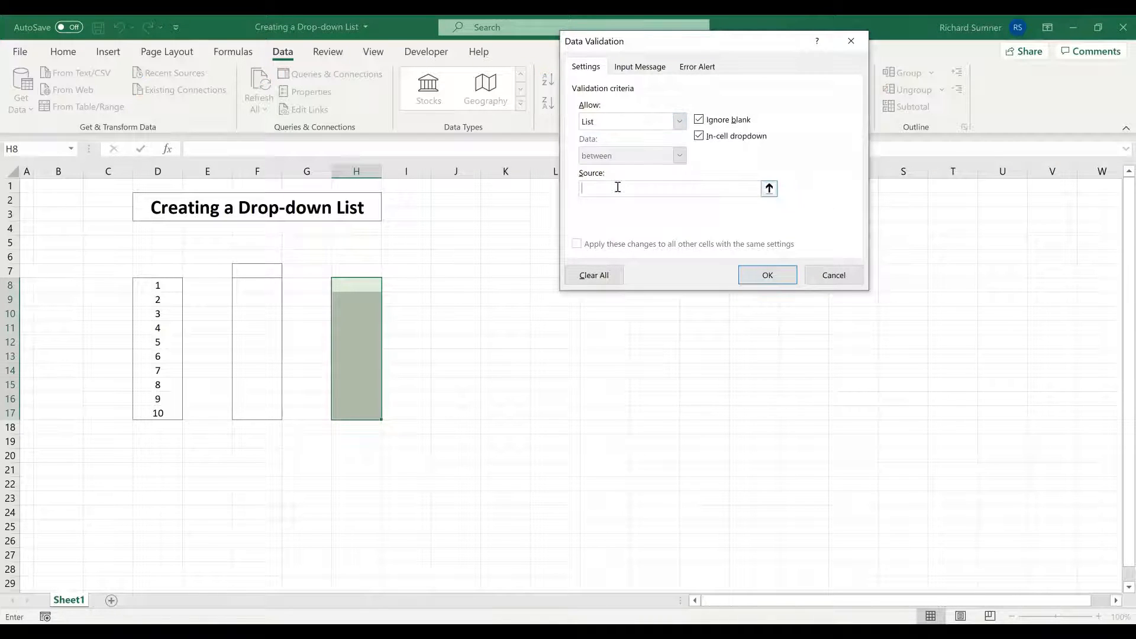
left_click(265, 272)
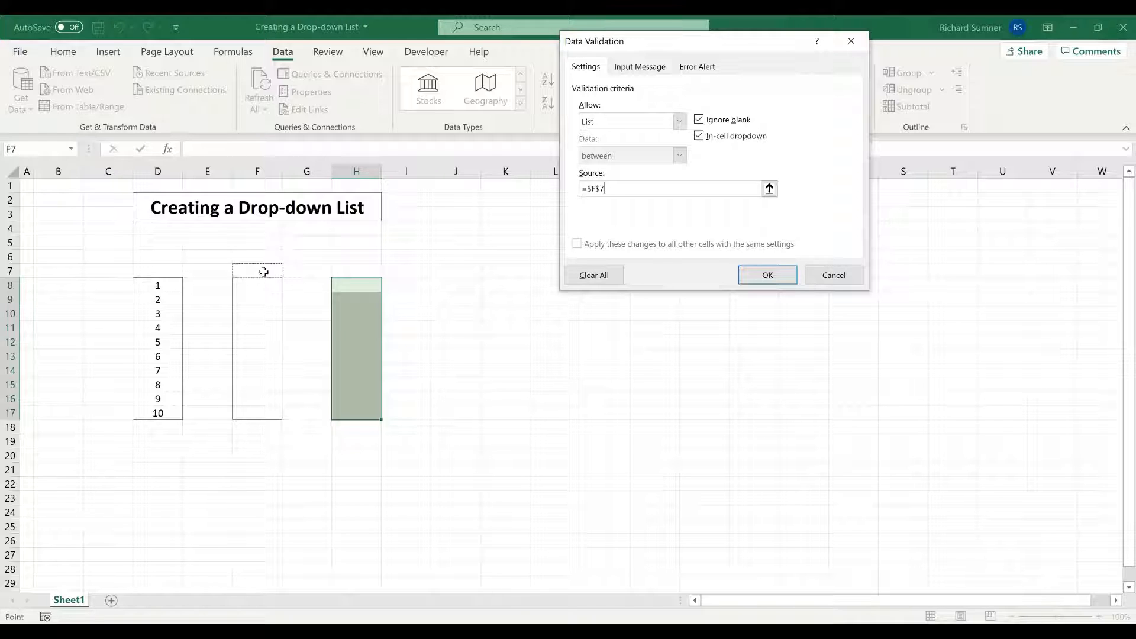
left_click(269, 407, "shift")
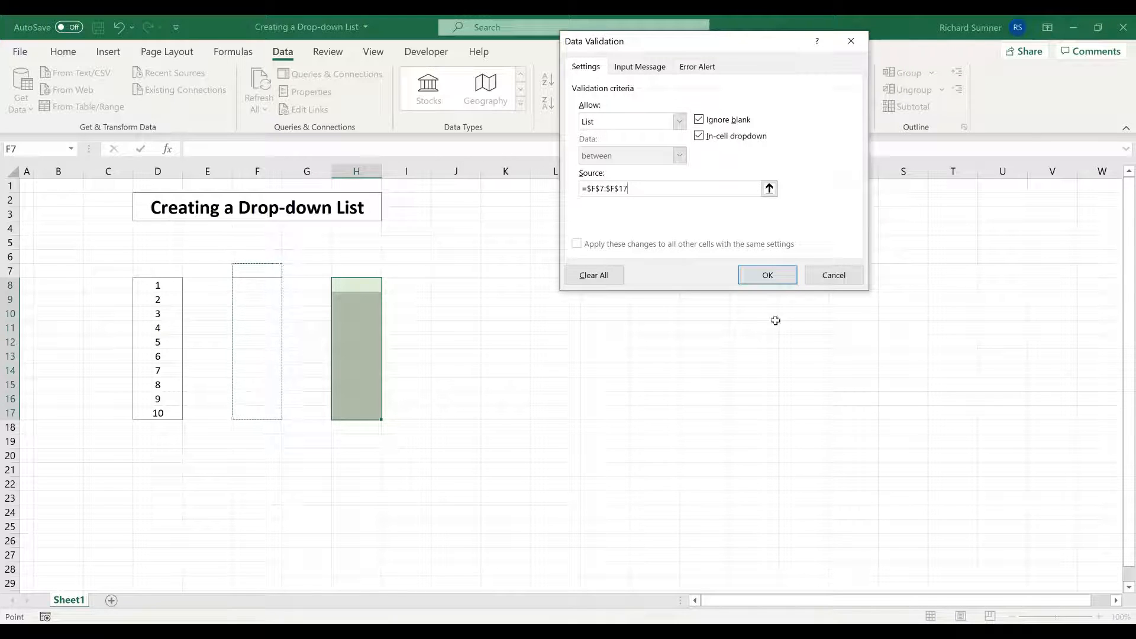
left_click(780, 275)
left_click(387, 286)
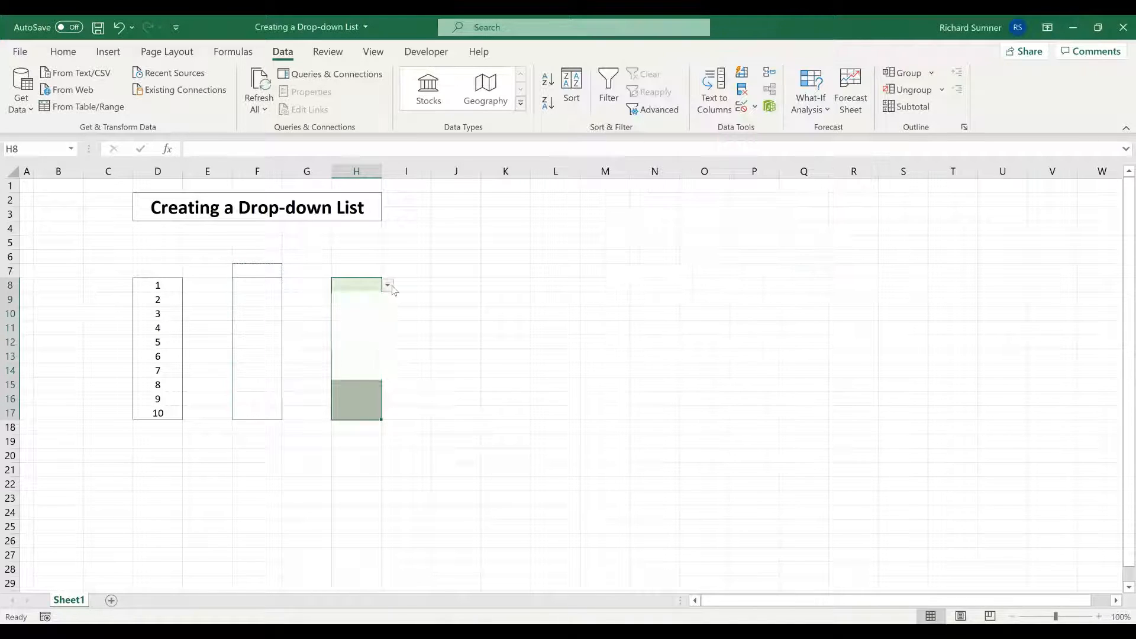
left_click(388, 285)
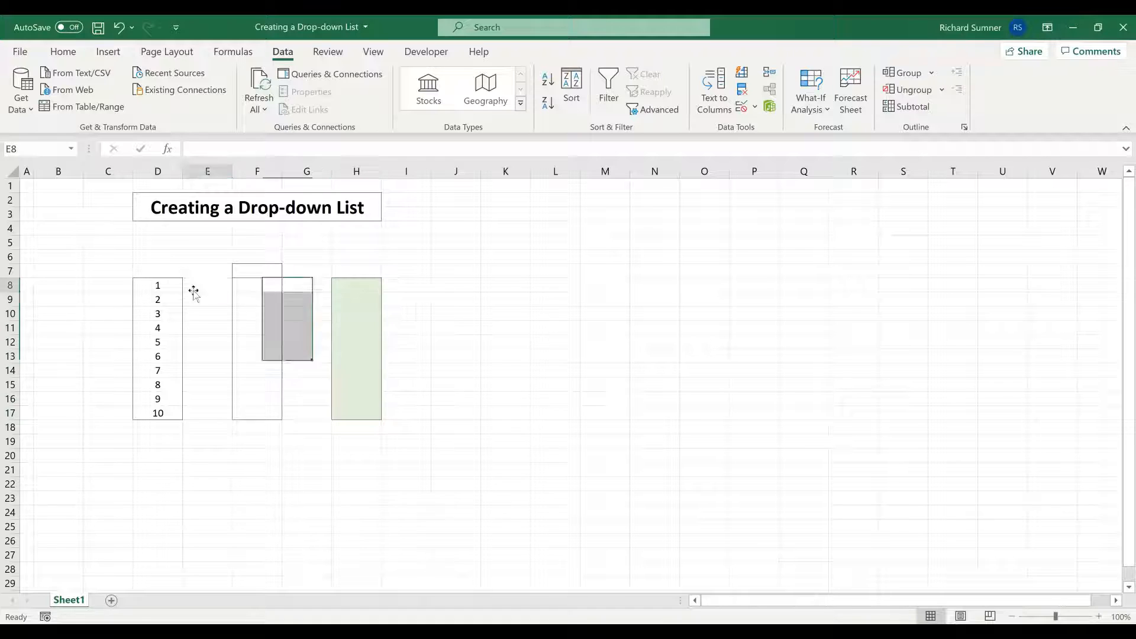
- Copy the numbers in D8:D17 and paste them as values into the source range starting at F8
left_click_drag(158, 285, 160, 413)
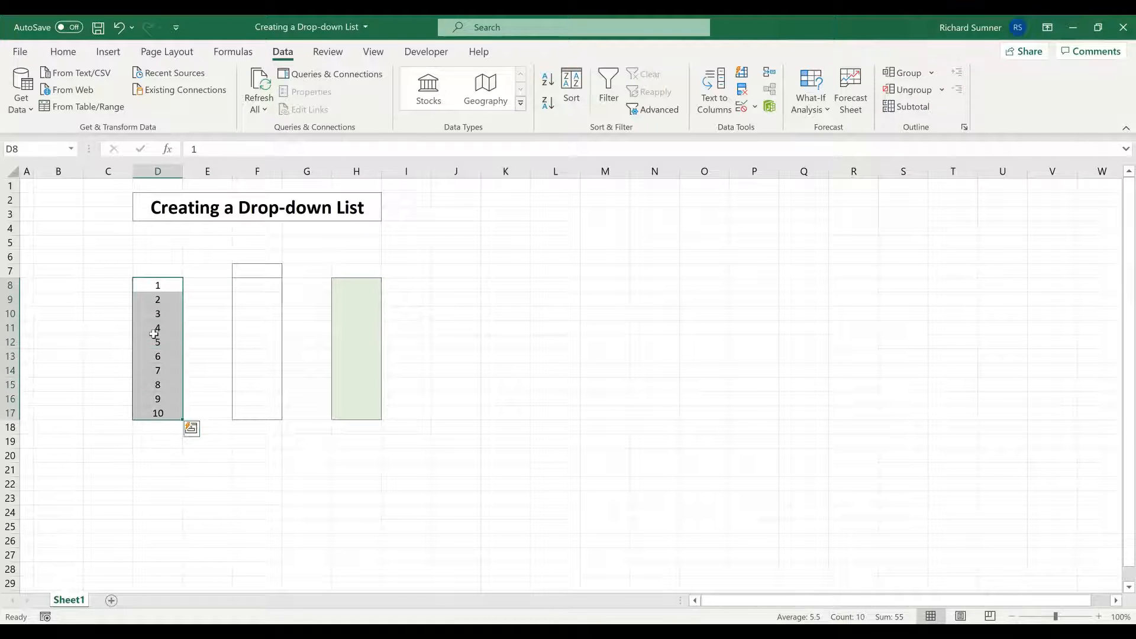
key("ctrl+c")
right_click(249, 286)
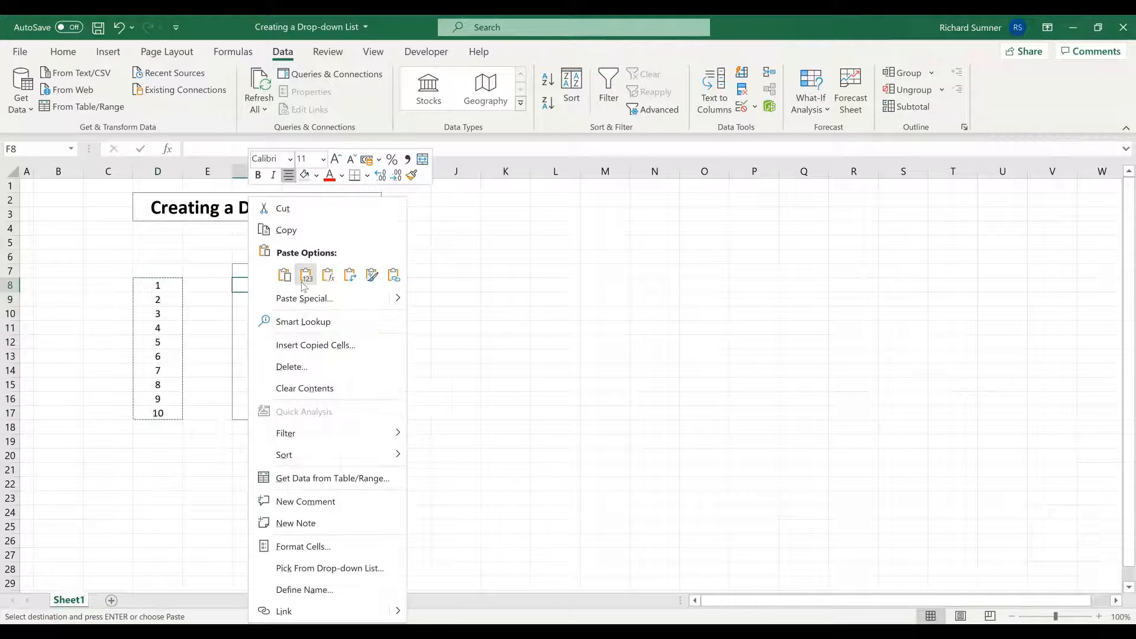
left_click(304, 285)
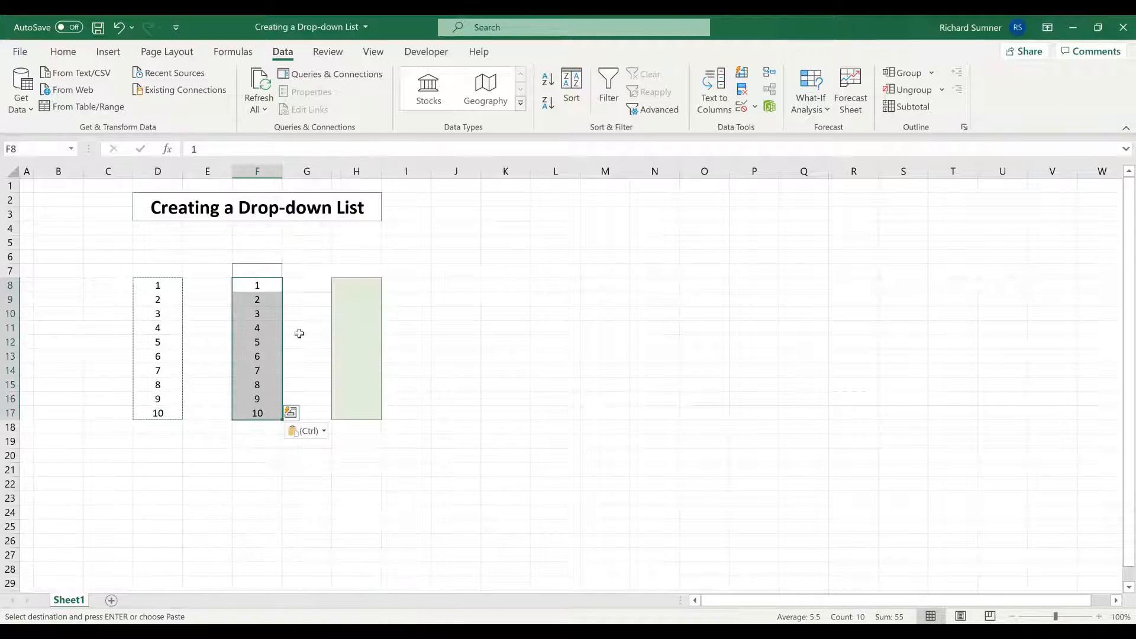
- Check the drop-down choices in cells H8 and H11 without picking a value, and end copy mode
left_click(355, 283)
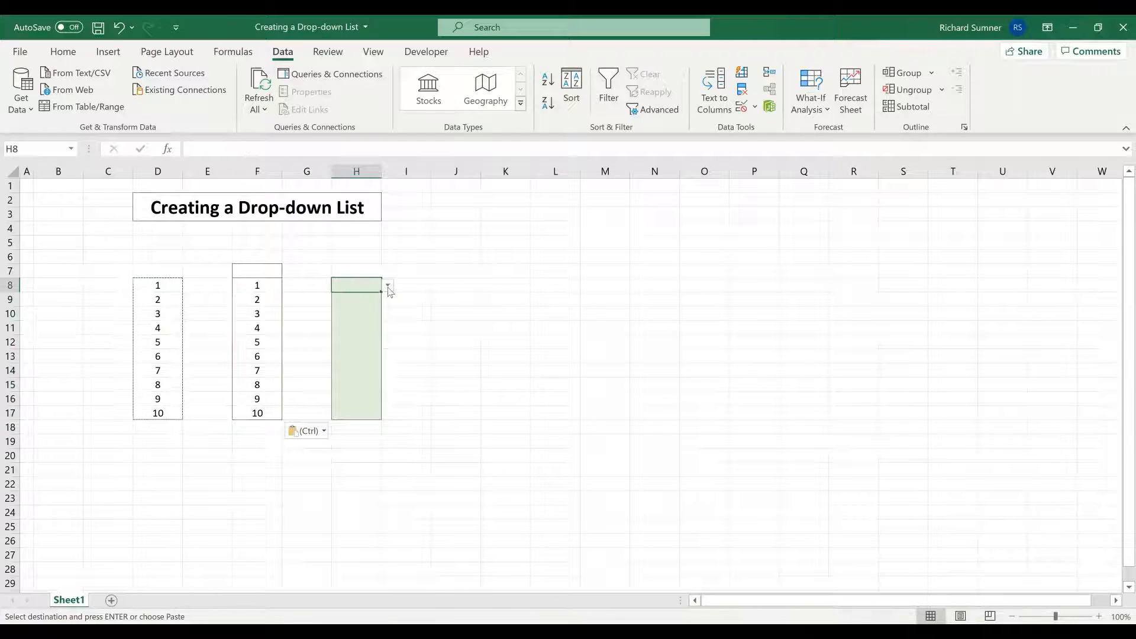
left_click(387, 285)
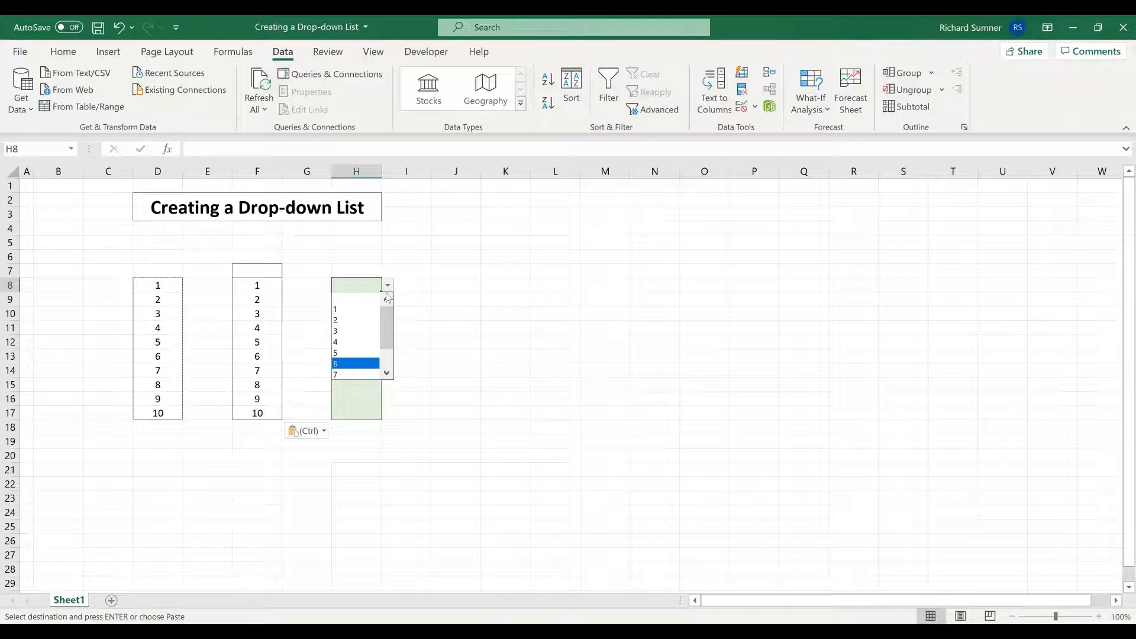
left_click(371, 325)
left_click(387, 328)
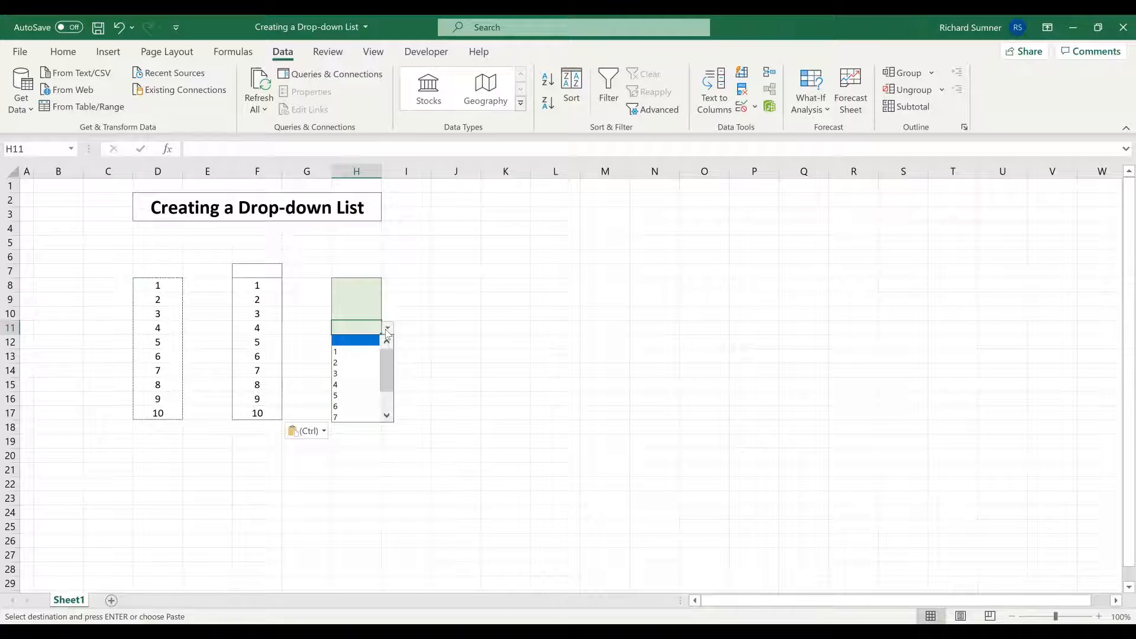
left_click(471, 329)
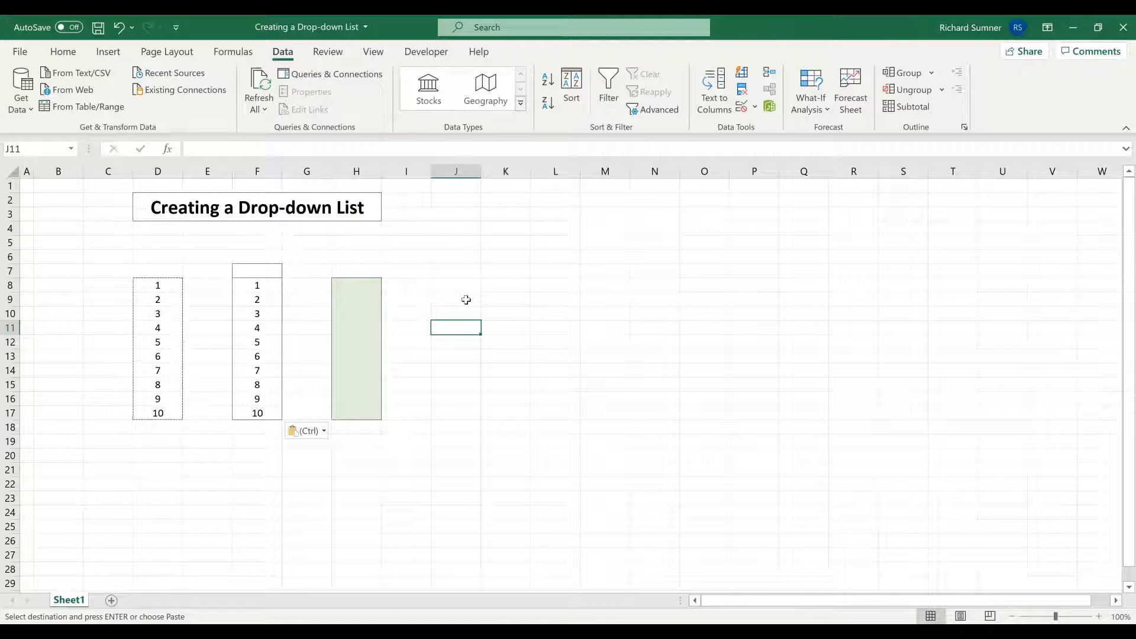
key("Escape")
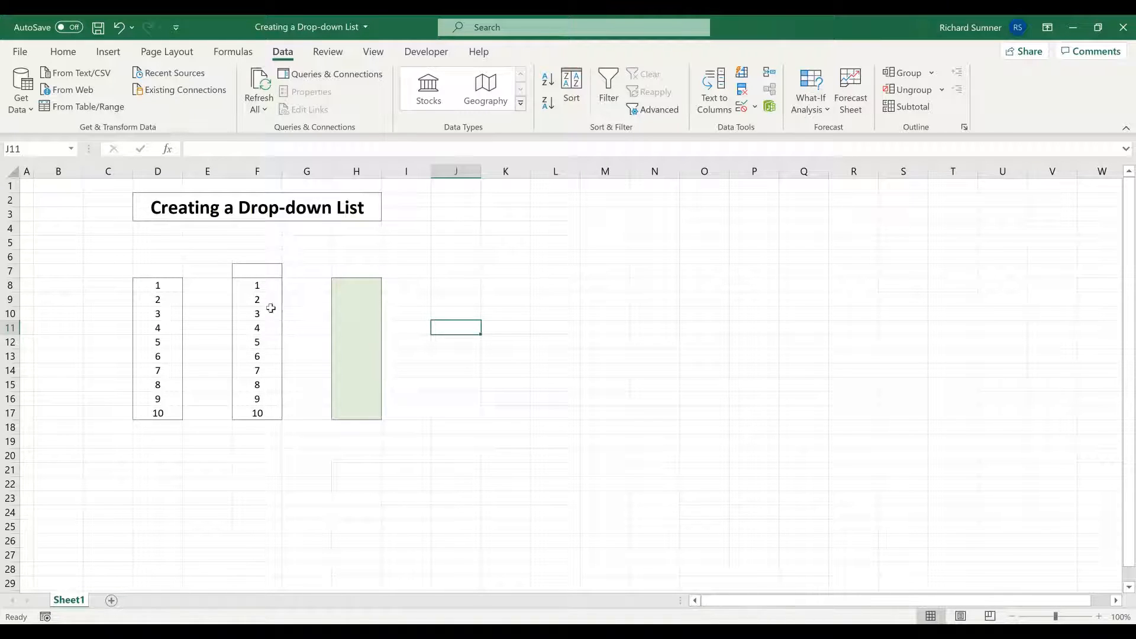
left_click(264, 271)
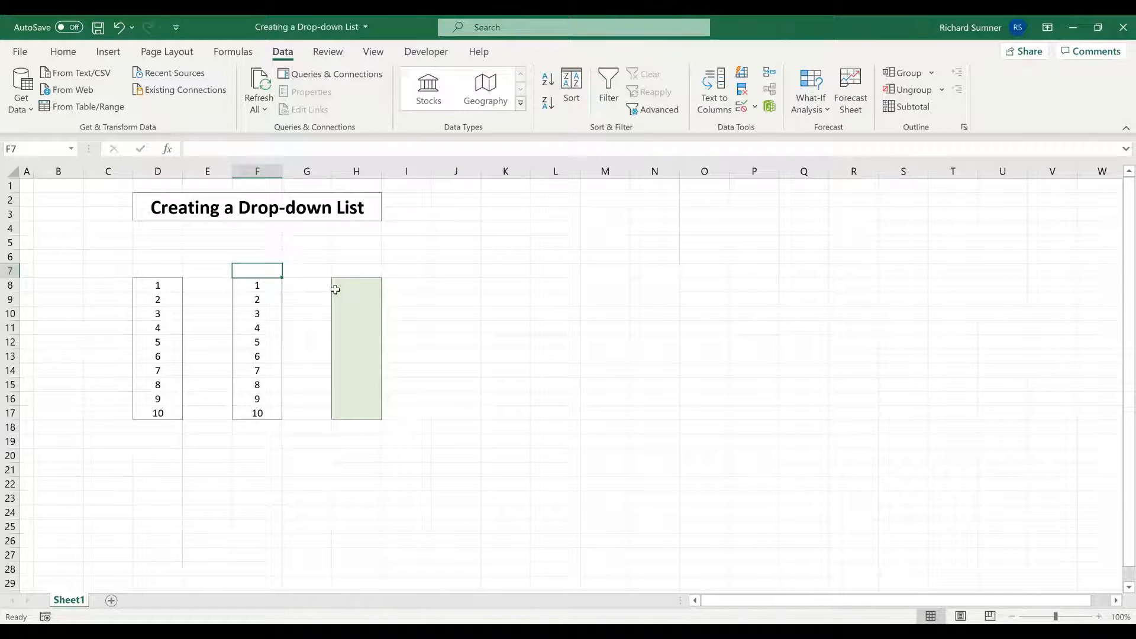
left_click_drag(264, 289, 259, 413)
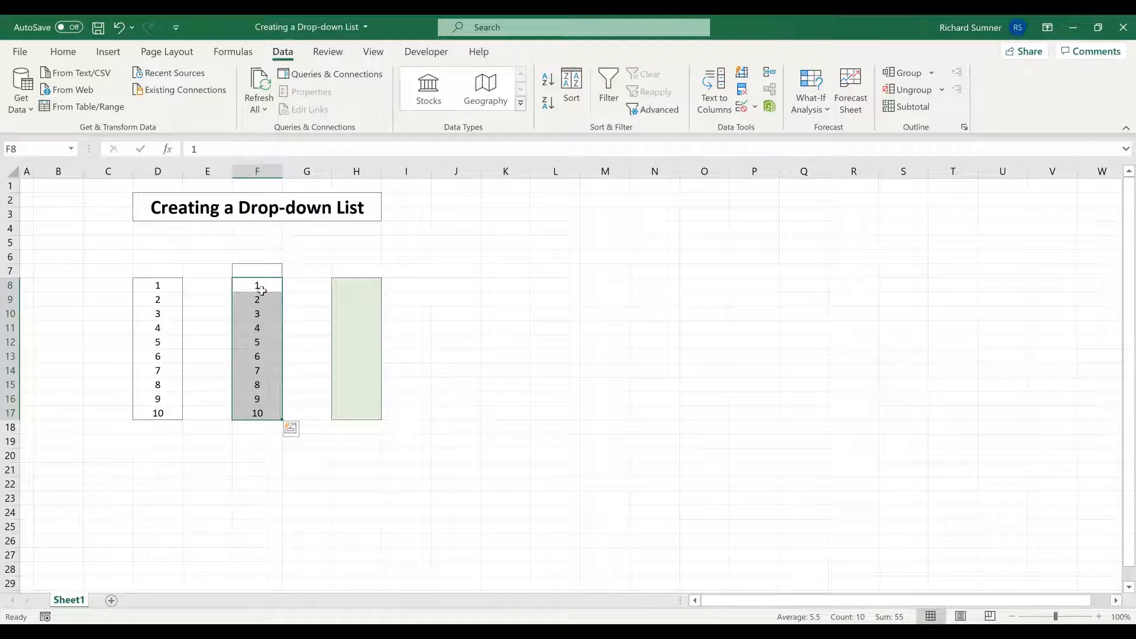
left_click_drag(261, 286, 258, 413)
- Clear the contents of the last two source cells, F16:F17, leaving the numbers above them in place
left_click_drag(267, 289, 266, 413)
right_click(261, 402)
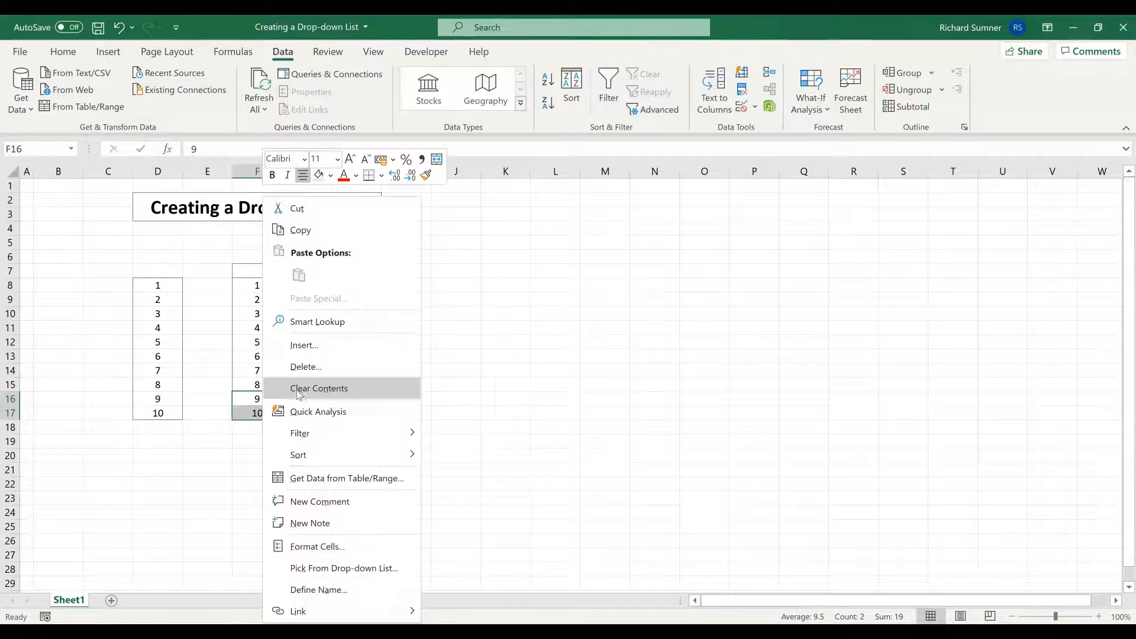
left_click(299, 390)
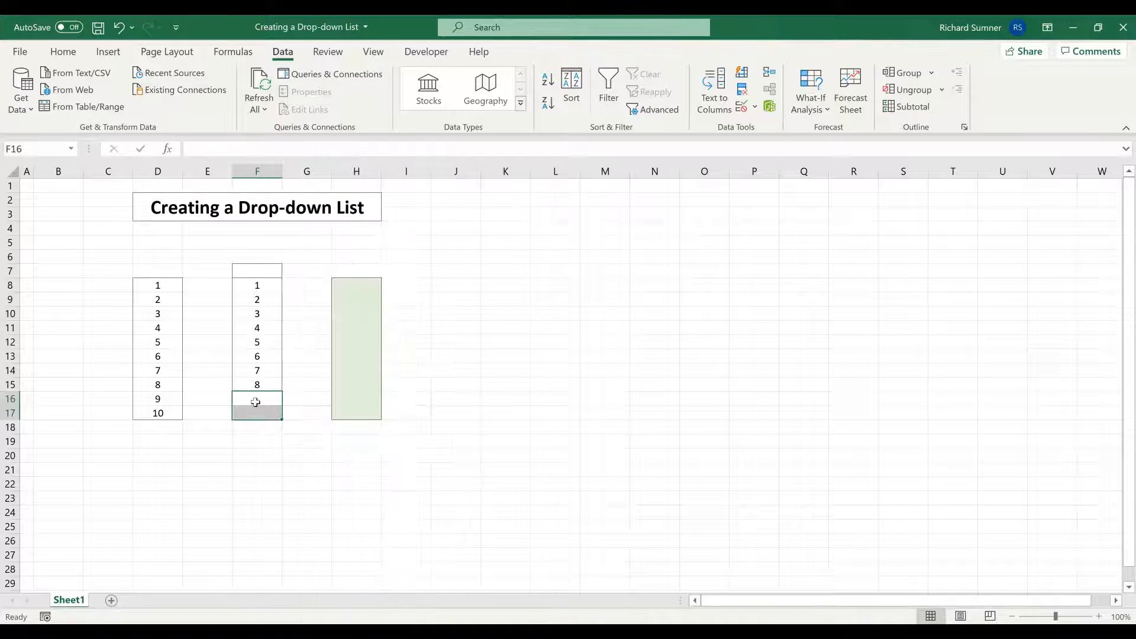
left_click(256, 398)
left_click(457, 395)
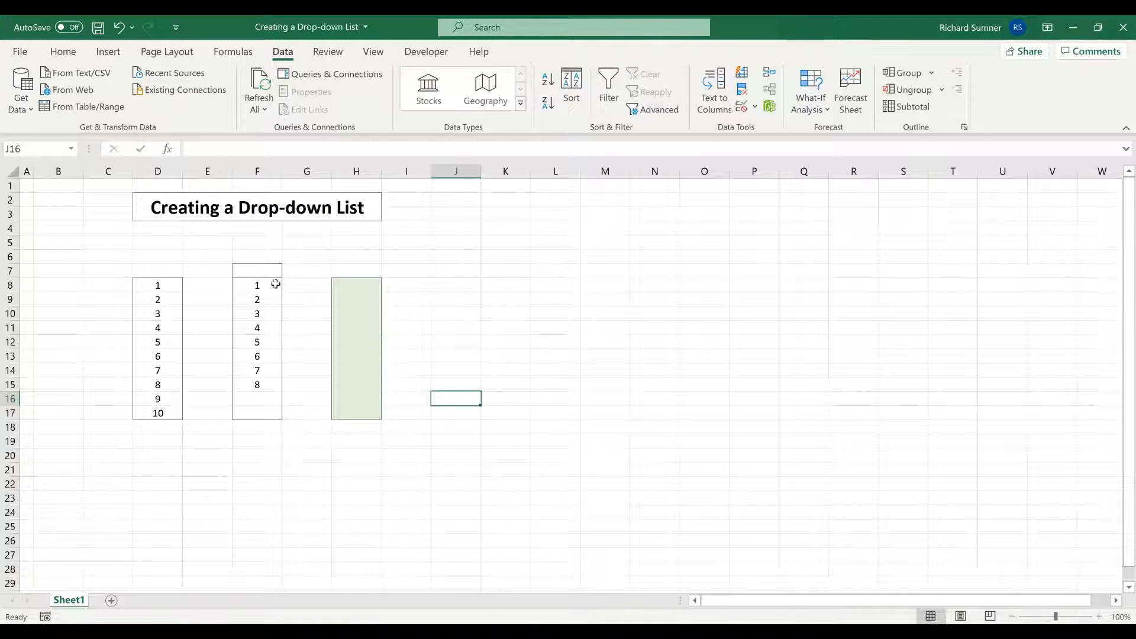
- Change the list validation source for cells H8:H17 to =$F$8:$F$17
left_click(357, 287)
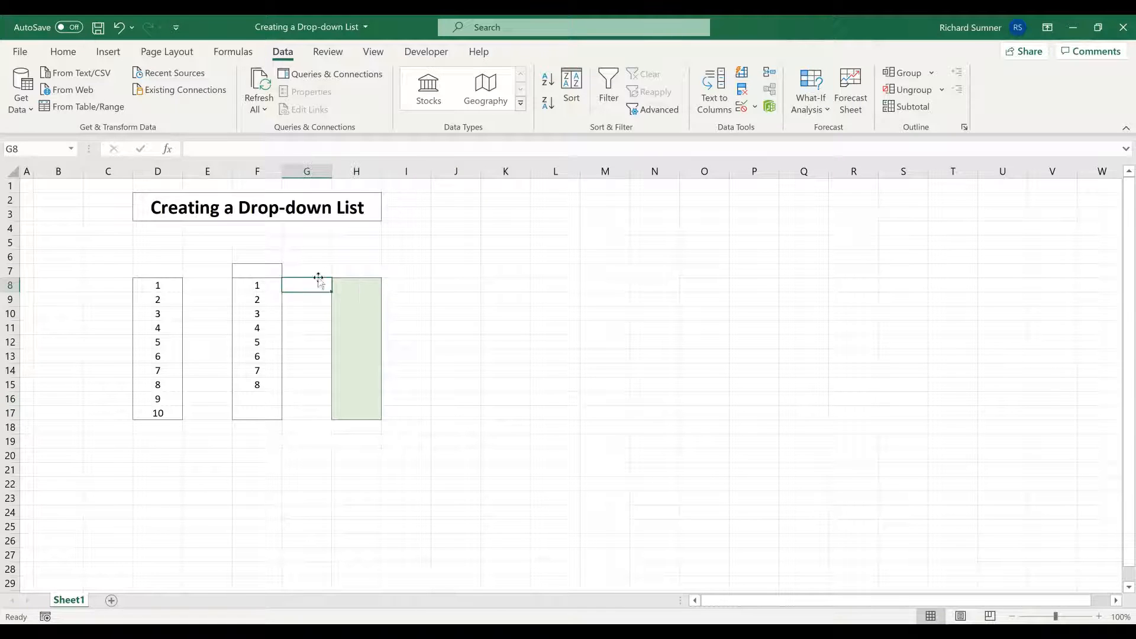
left_click_drag(350, 284, 356, 414)
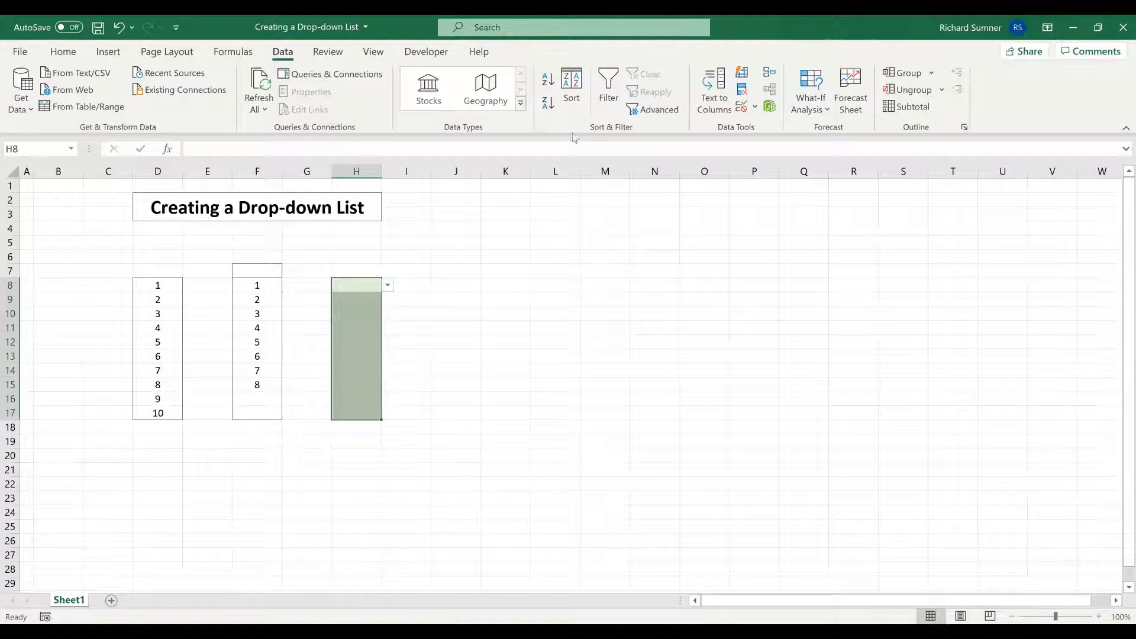
left_click(757, 111)
key("BackSpace")
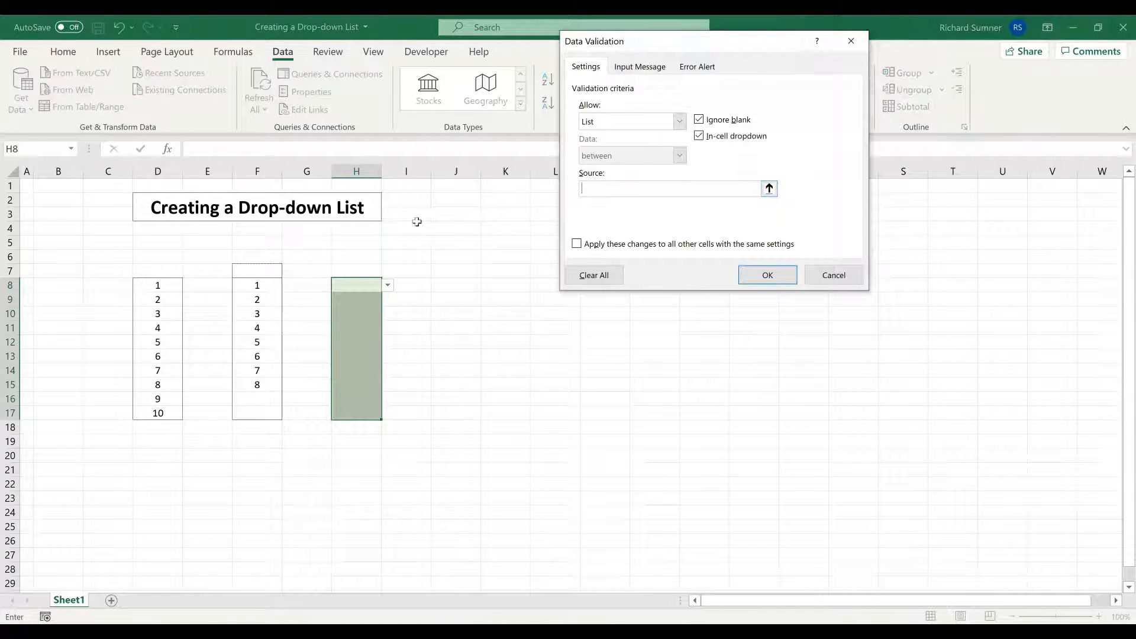
left_click(260, 288)
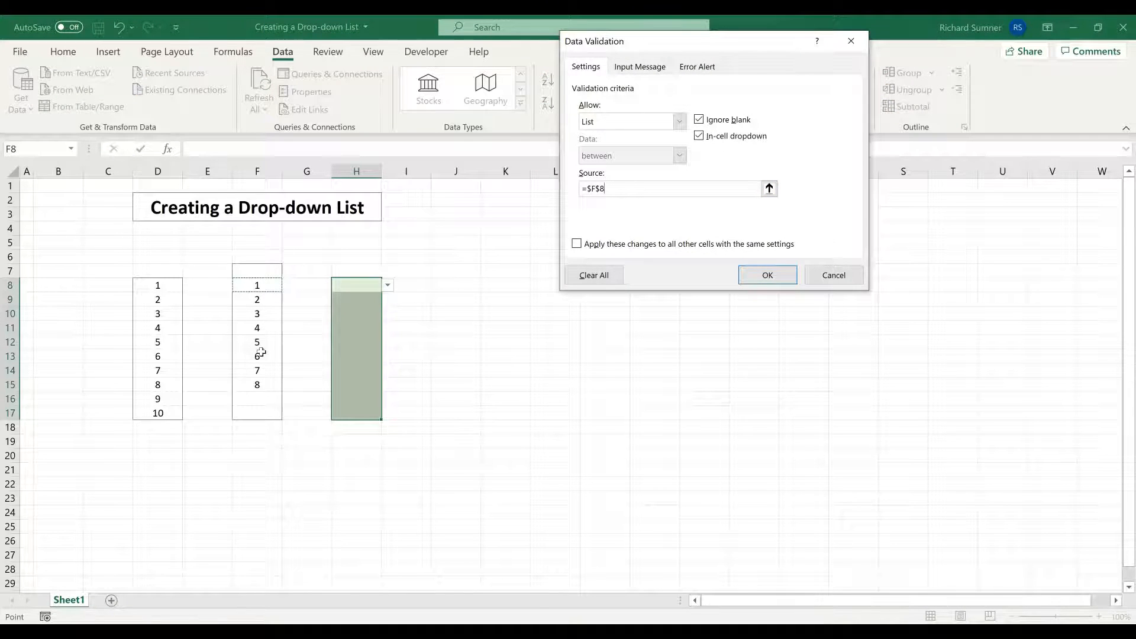
left_click(257, 412, "shift")
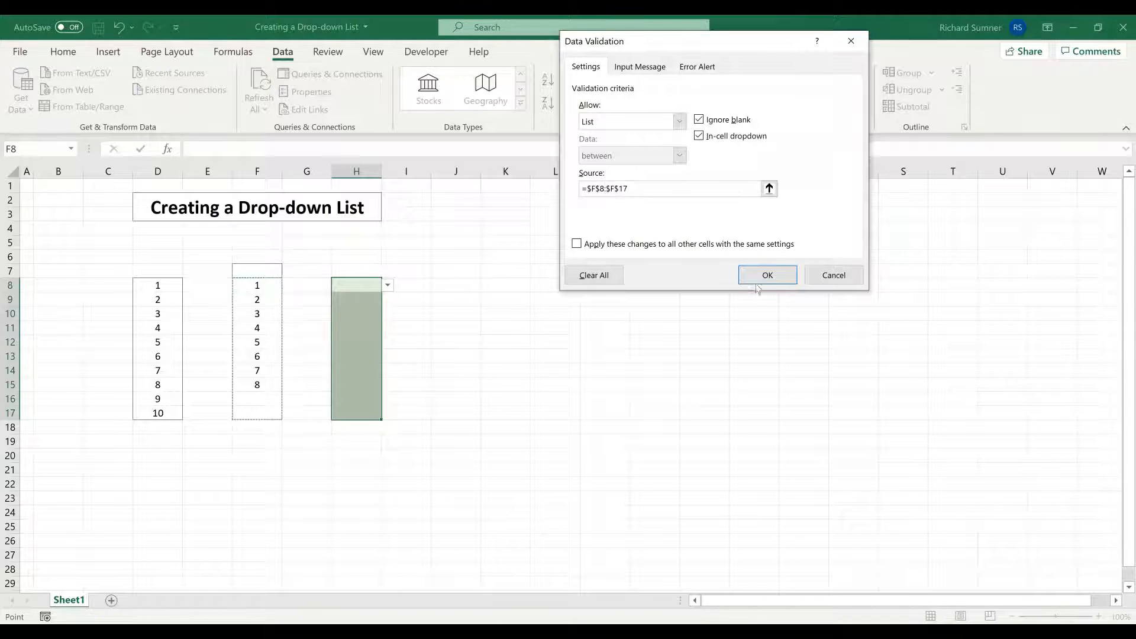
left_click(763, 276)
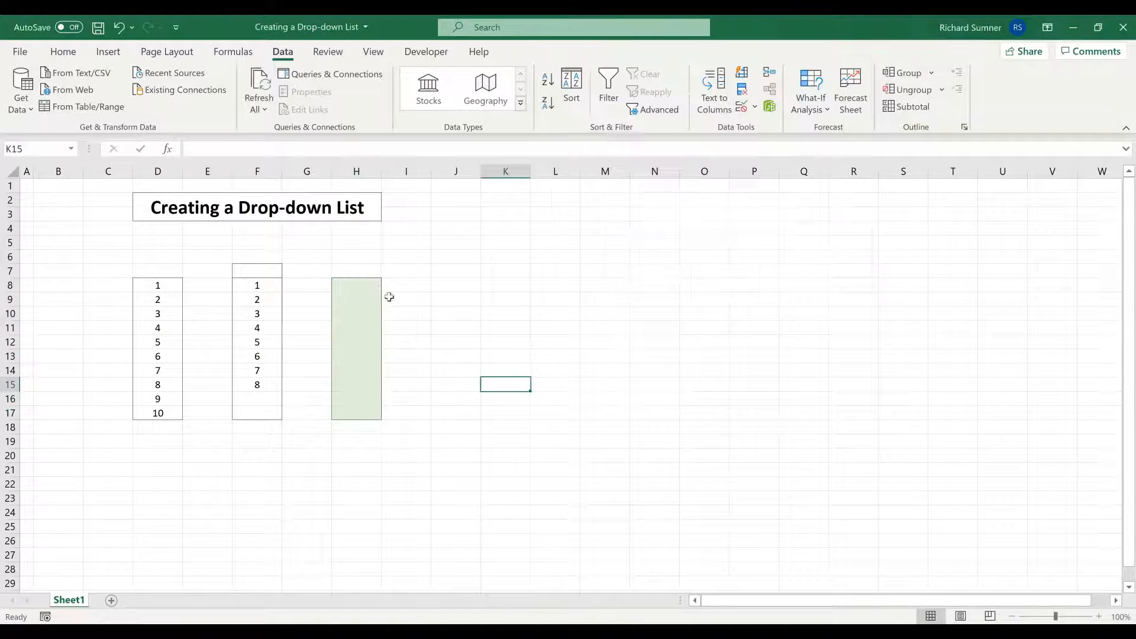
- Look through the drop-down choices in cell H8 and pick the blank entry after 8
left_click(388, 285)
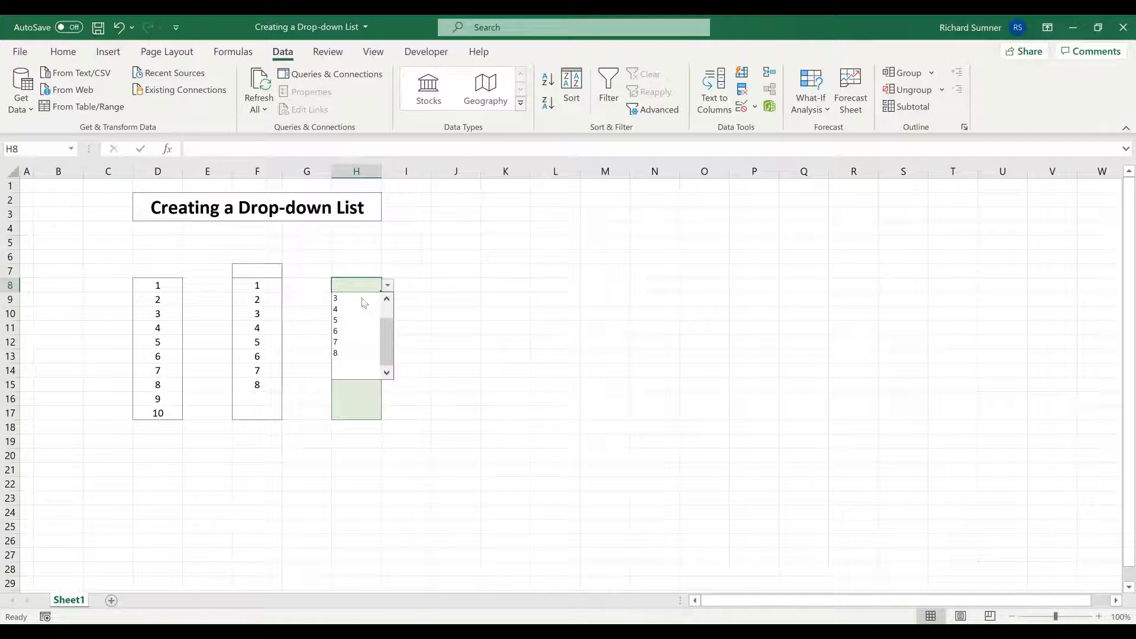
scroll(383, 340, "up", 2)
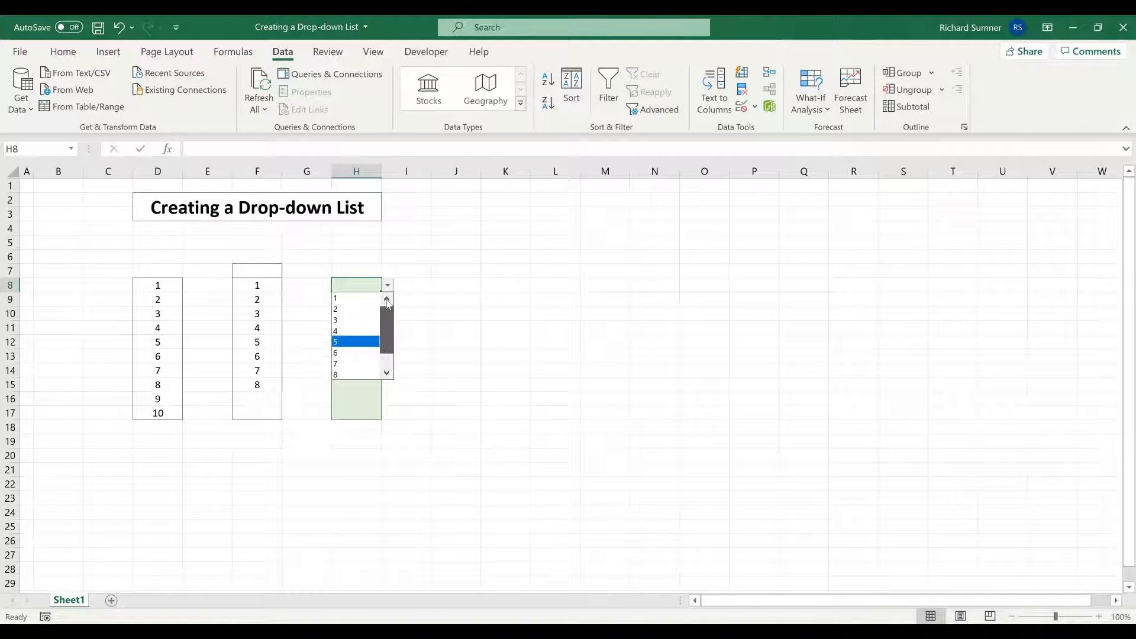
scroll(387, 340, "down", 2)
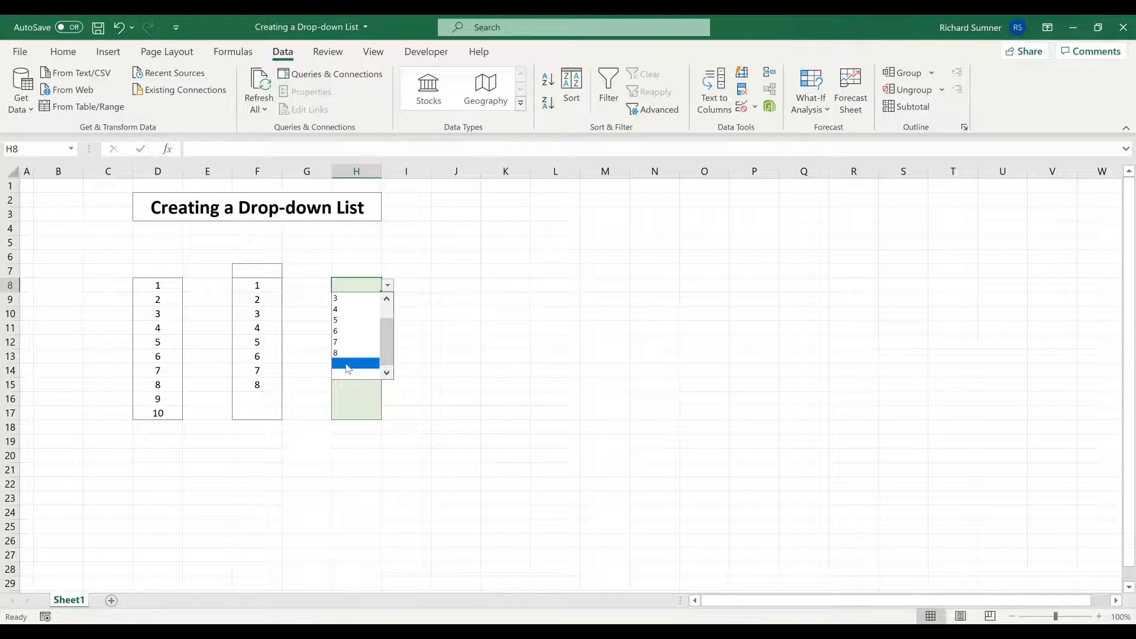
left_click(347, 366)
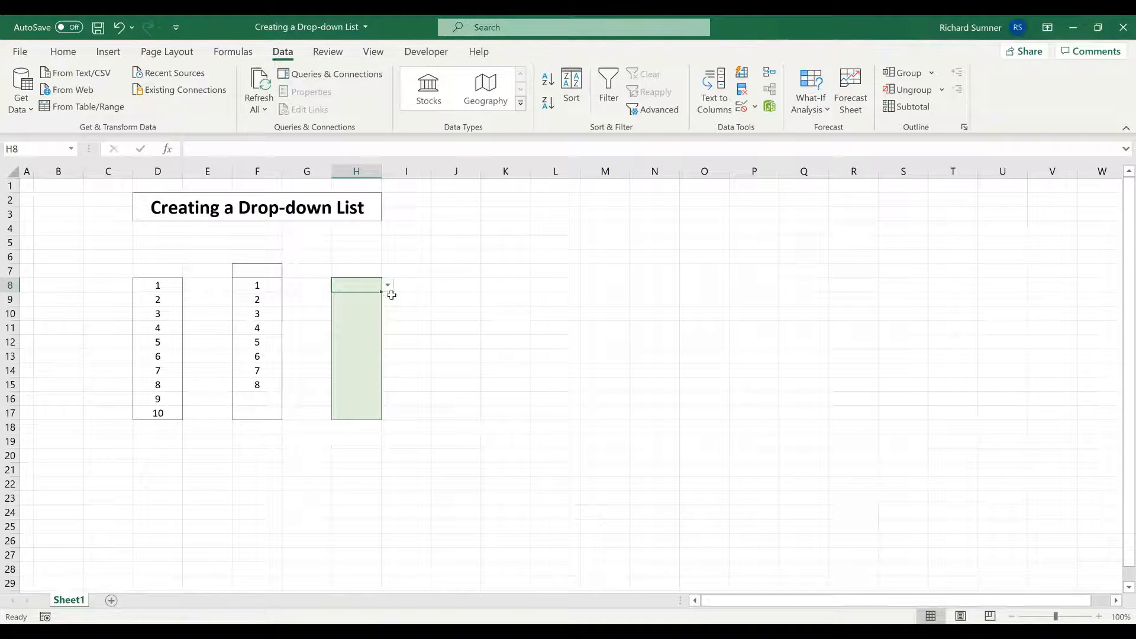
- Set the list validation source for cells H8:H17 to F7:F17, including the empty cell above the numbers
left_click_drag(362, 286, 363, 414)
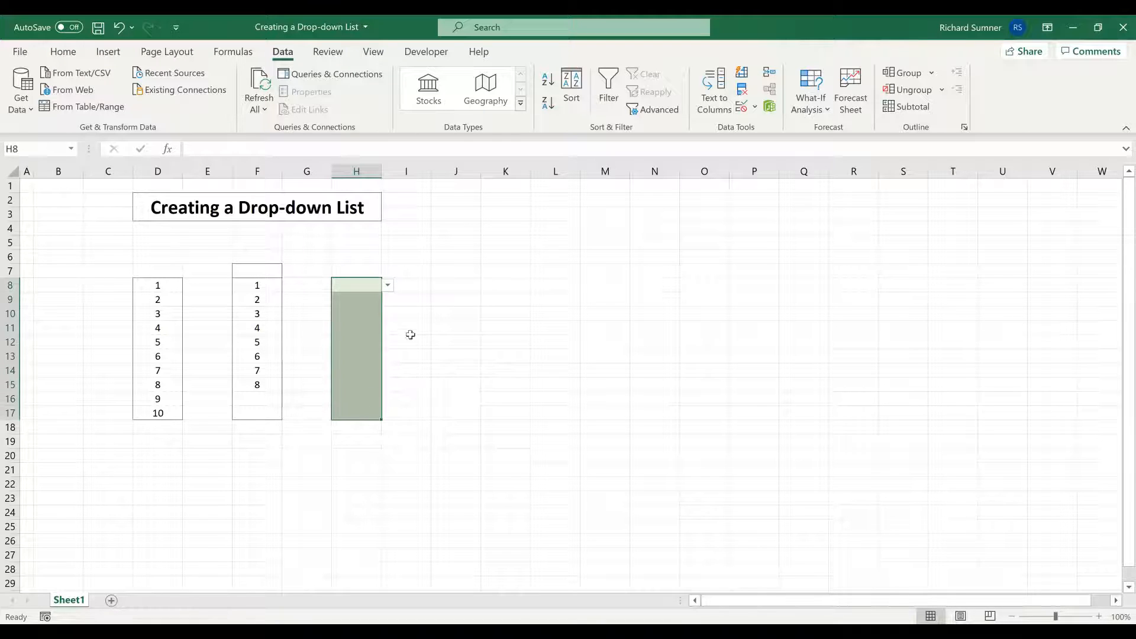
left_click(755, 111)
left_click(761, 135)
left_click_drag(733, 193, 553, 190)
key("BackSpace")
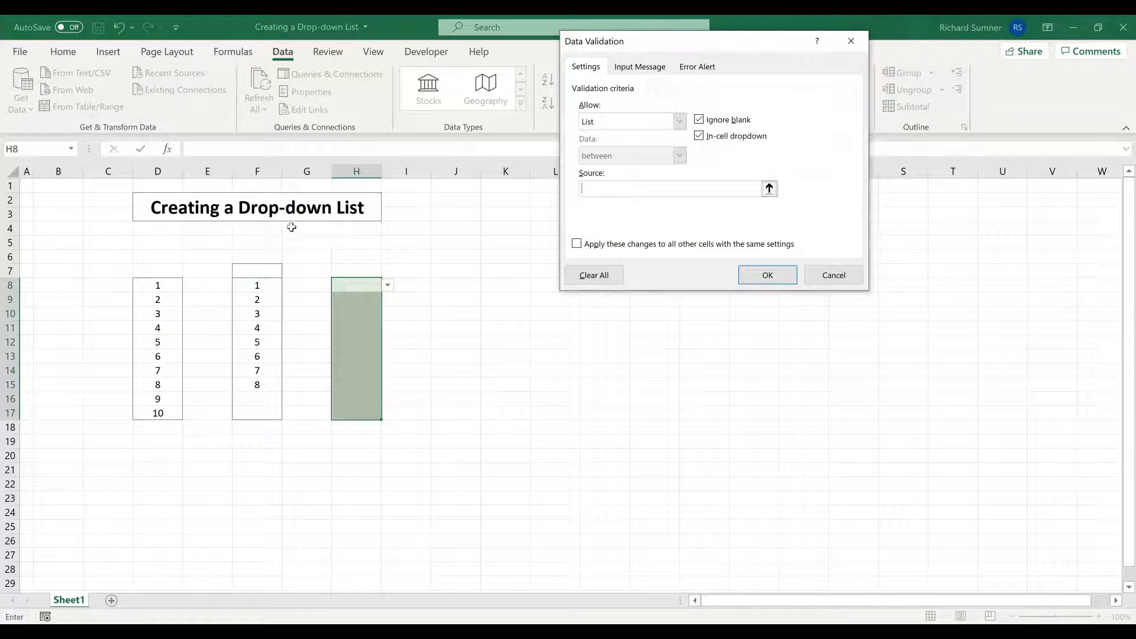
left_click_drag(273, 271, 256, 414)
left_click(767, 275)
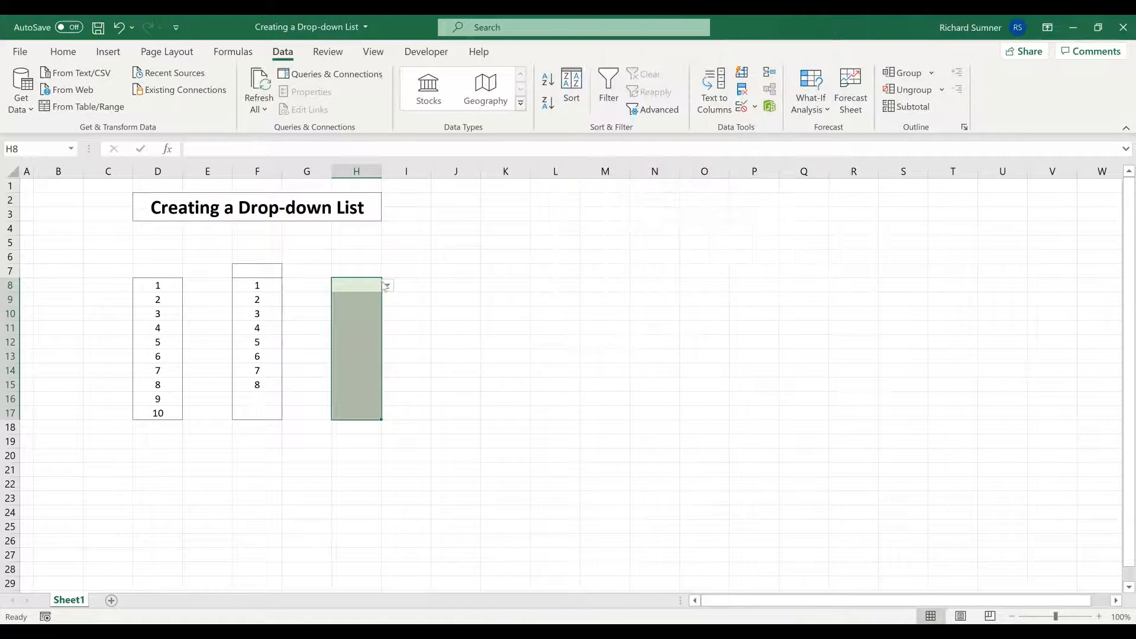
- Look through the drop-down choices in cell H8 from start to end without picking a value
left_click(387, 284)
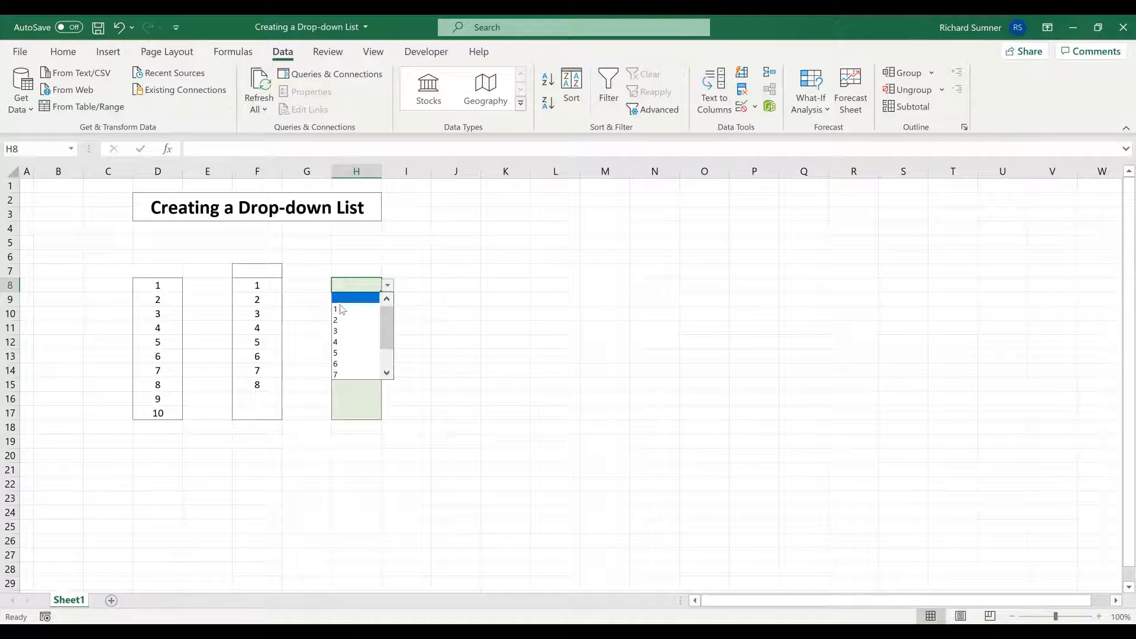
scroll(389, 341, "down", 1)
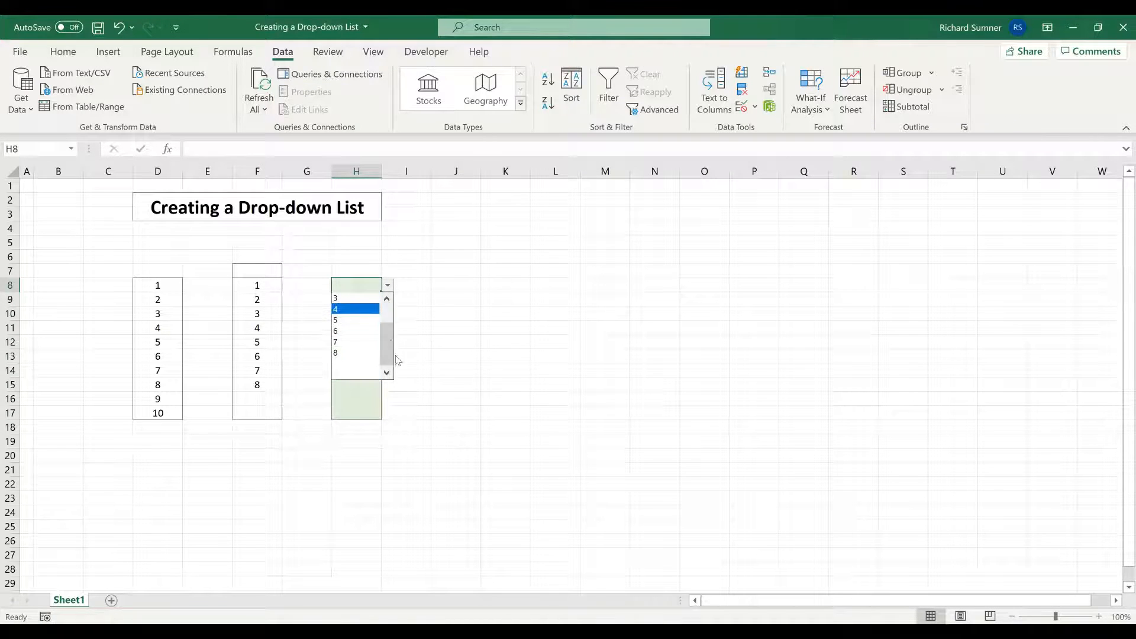
left_click_drag(386, 339, 388, 318)
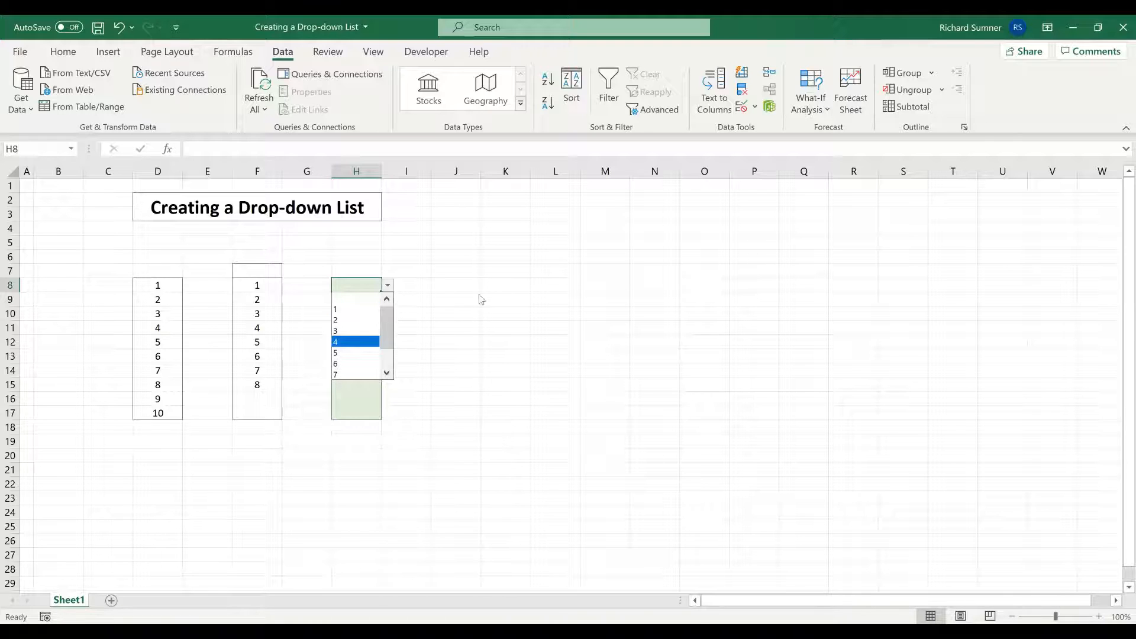
left_click(481, 298)
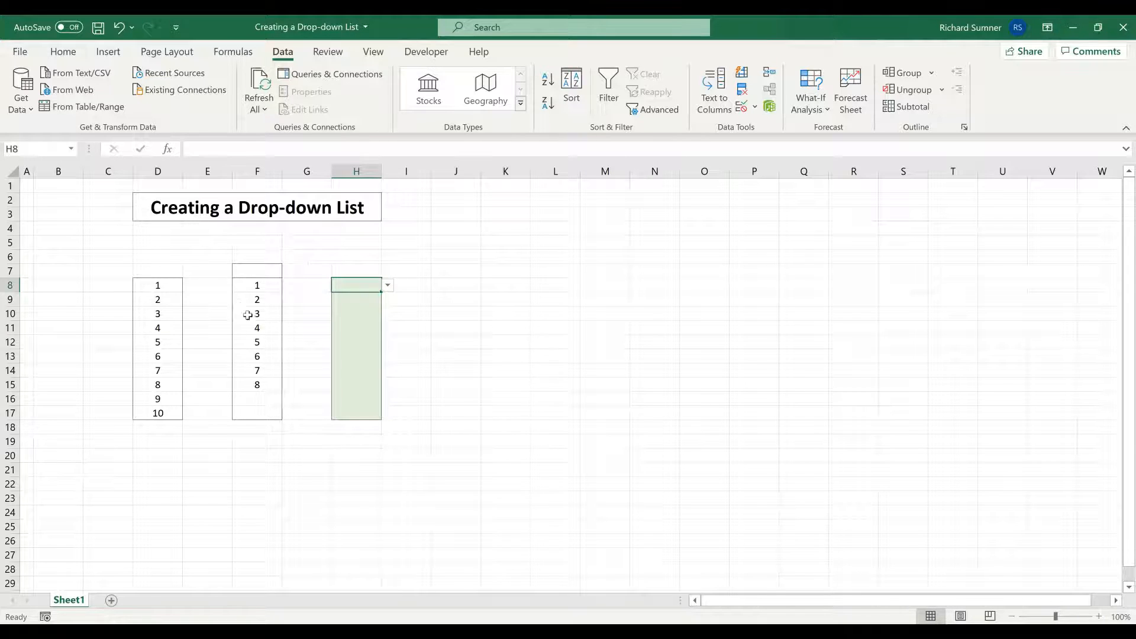
left_click_drag(255, 282, 246, 404)
left_click_drag(253, 281, 249, 412)
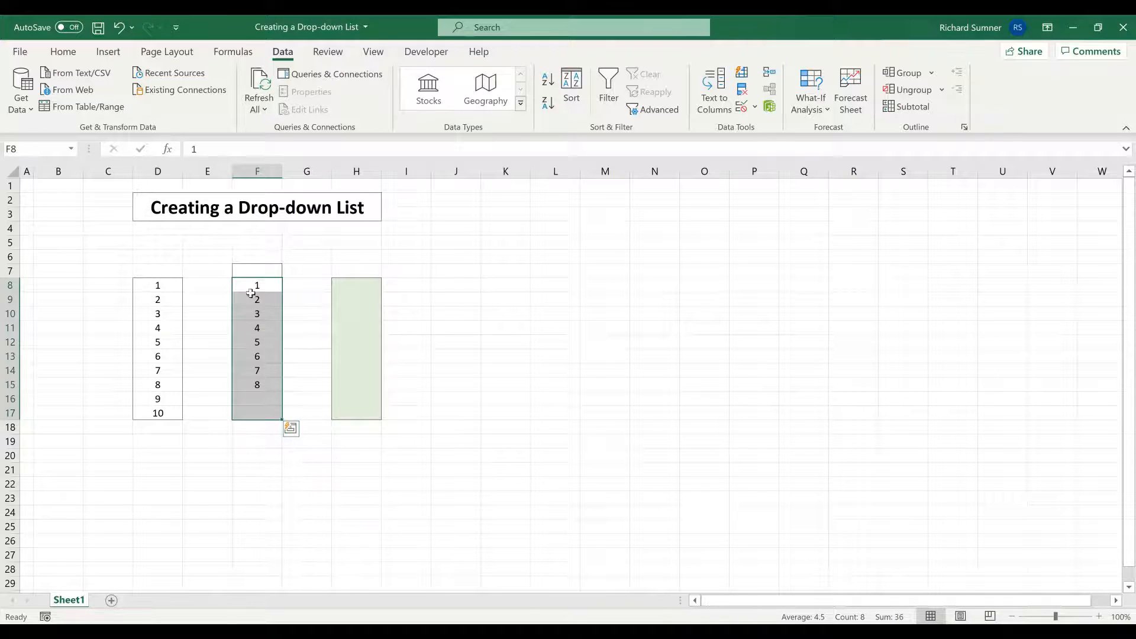
left_click_drag(254, 287, 251, 414)
left_click(260, 408)
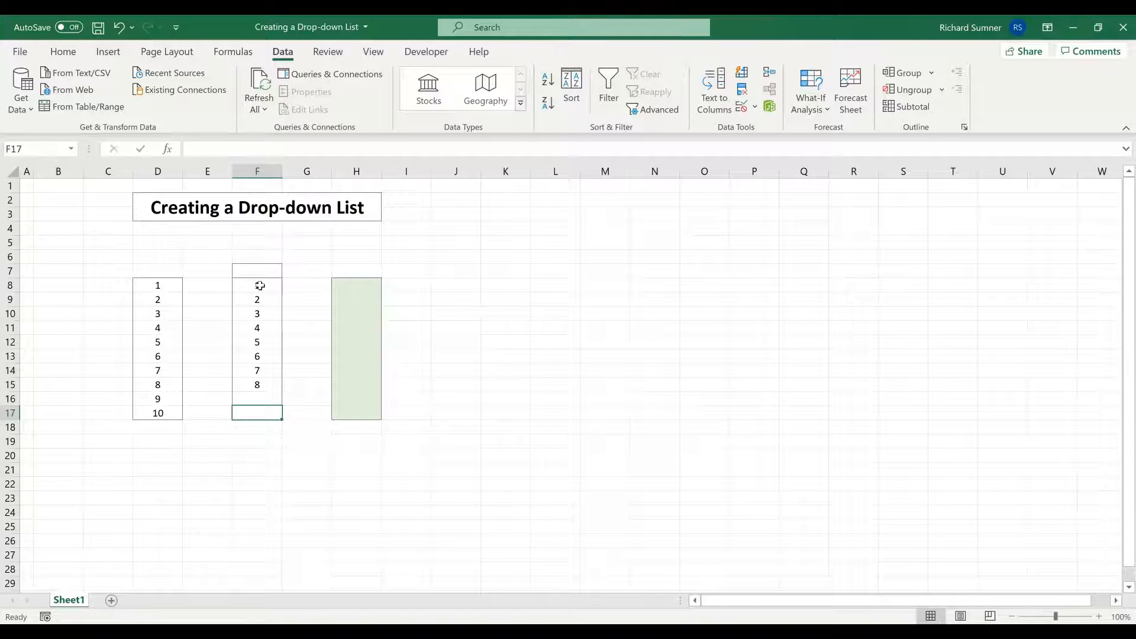
left_click_drag(260, 286, 259, 410)
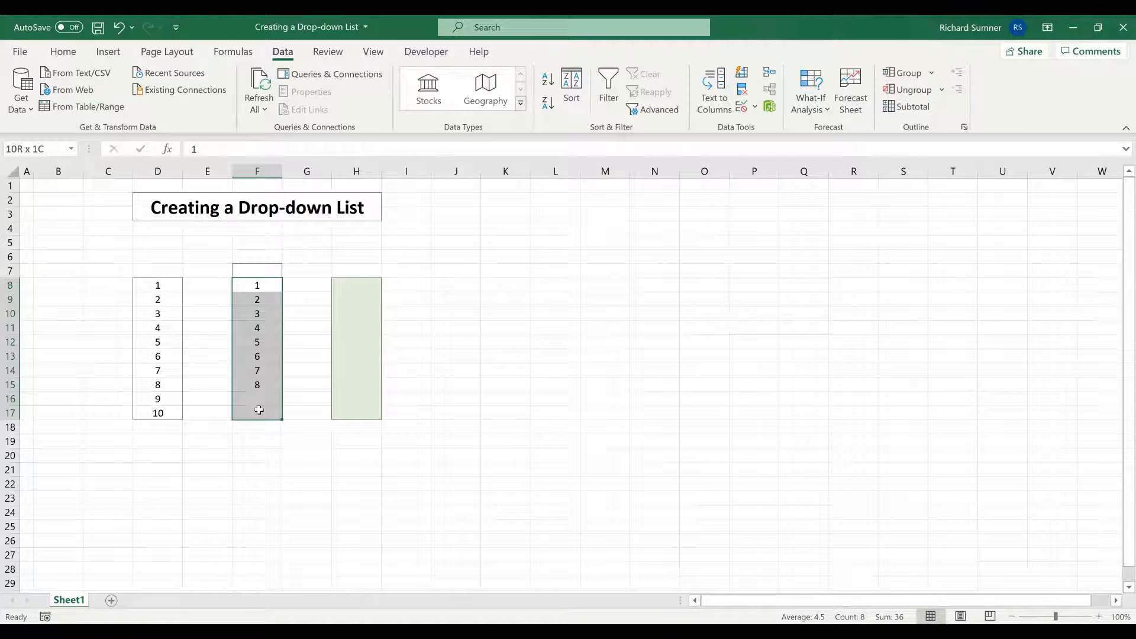
left_click_drag(259, 410, 259, 410)
left_click(251, 300)
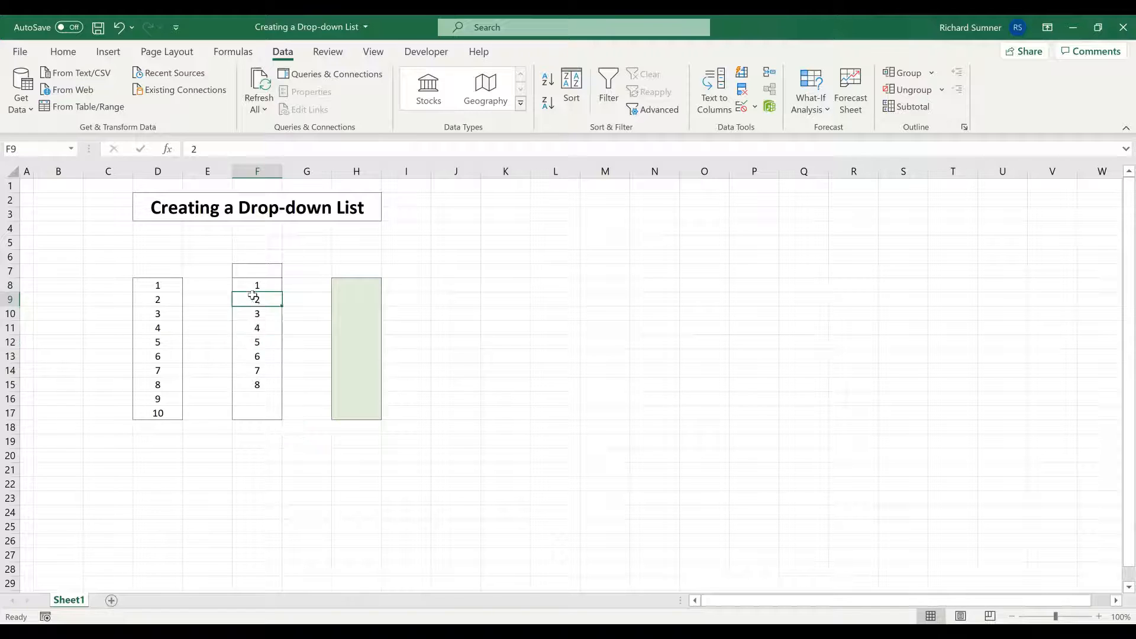
left_click_drag(254, 288, 256, 413)
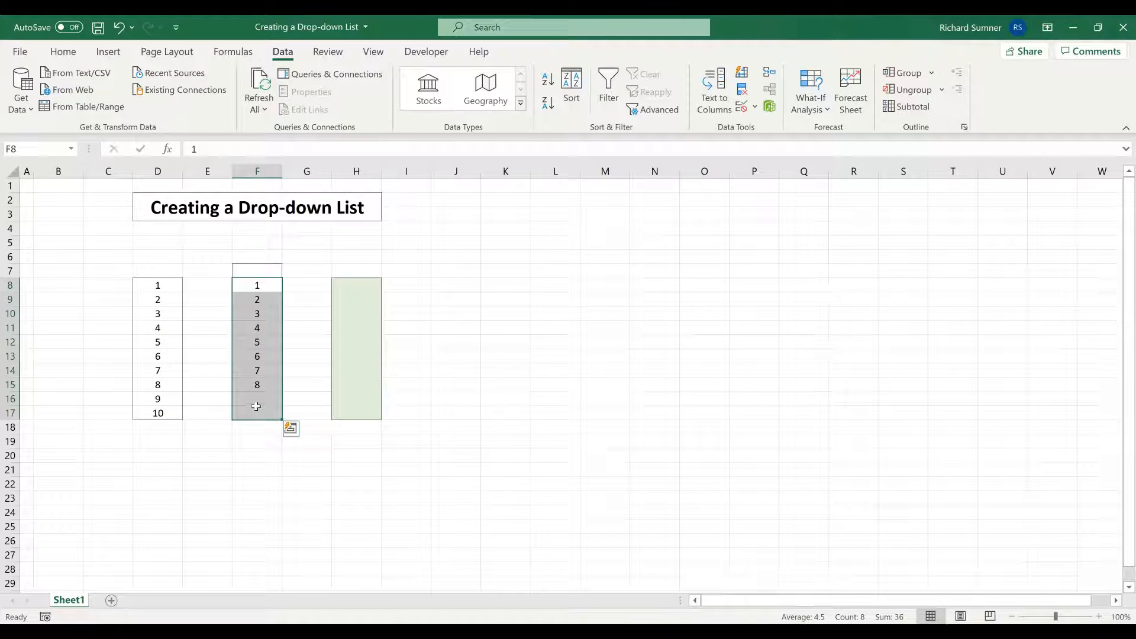
- Check the drop-down choices in cell H9 and close the list without picking a value
left_click(358, 299)
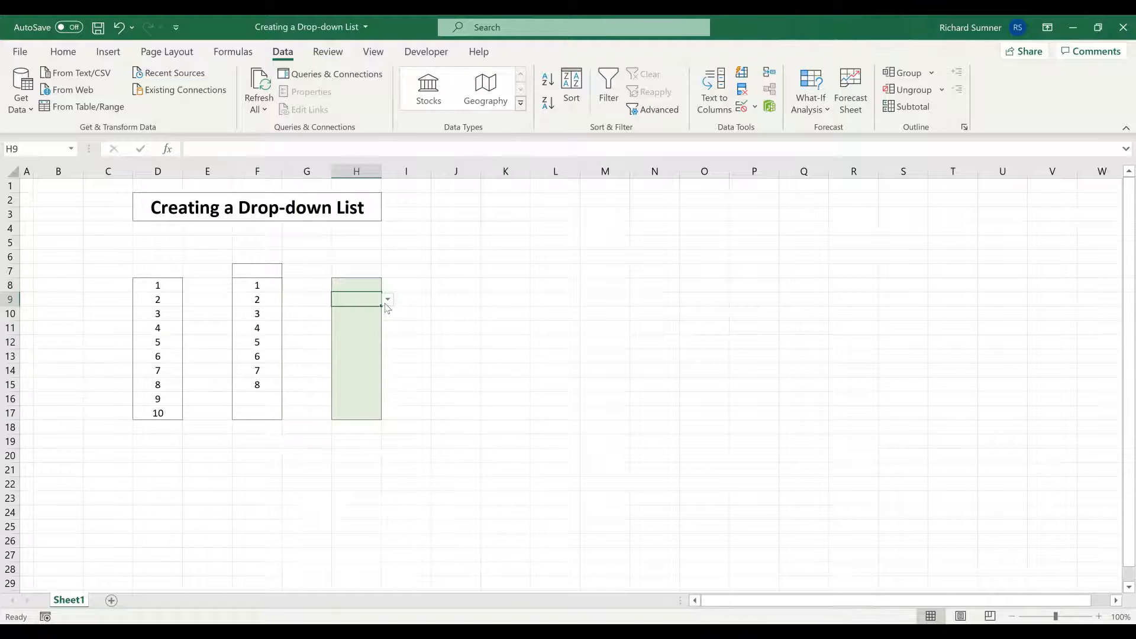
left_click(387, 301)
left_click(388, 300)
left_click(387, 300)
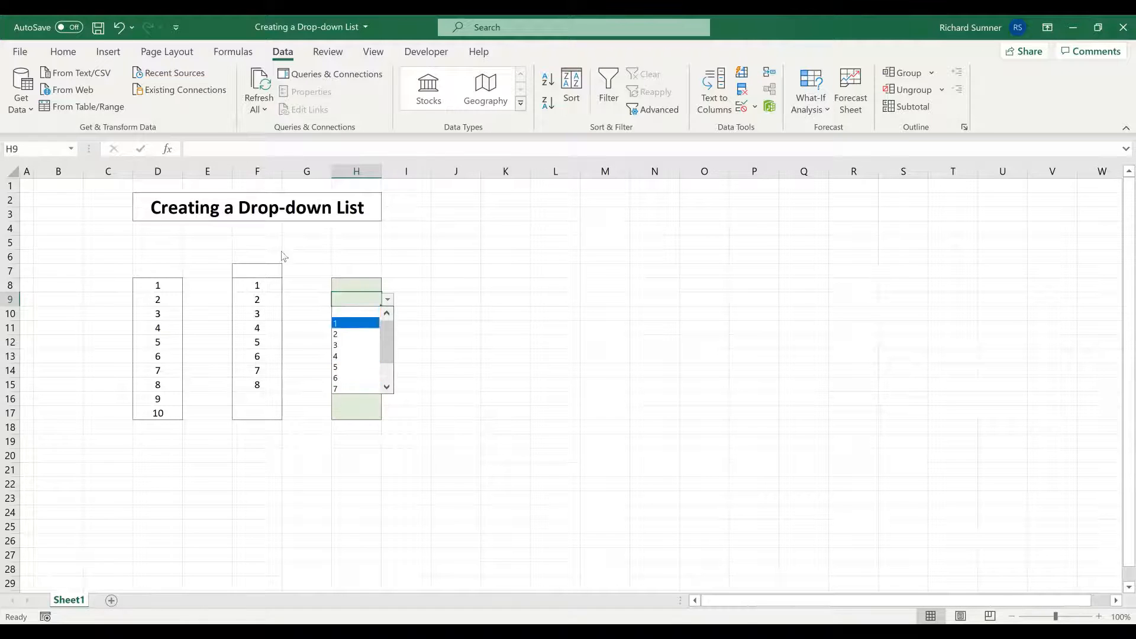
left_click(351, 273)
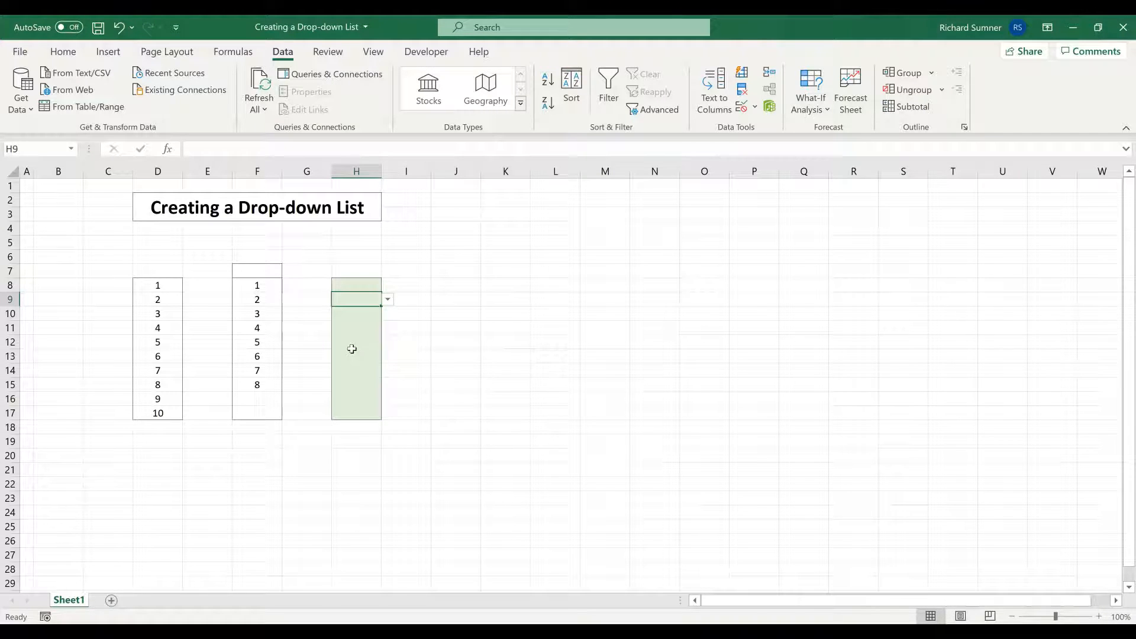
- Try to enter 9 in cell H8 to test the validation, and cancel the entry
left_click_drag(361, 286, 355, 415)
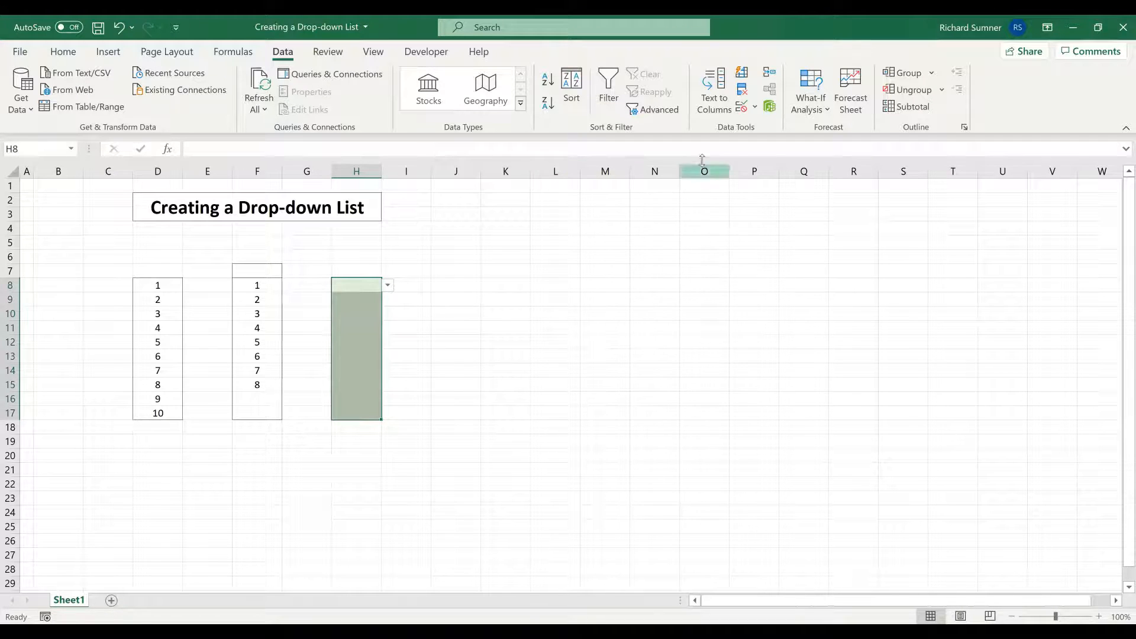
left_click(372, 316)
left_click(359, 288)
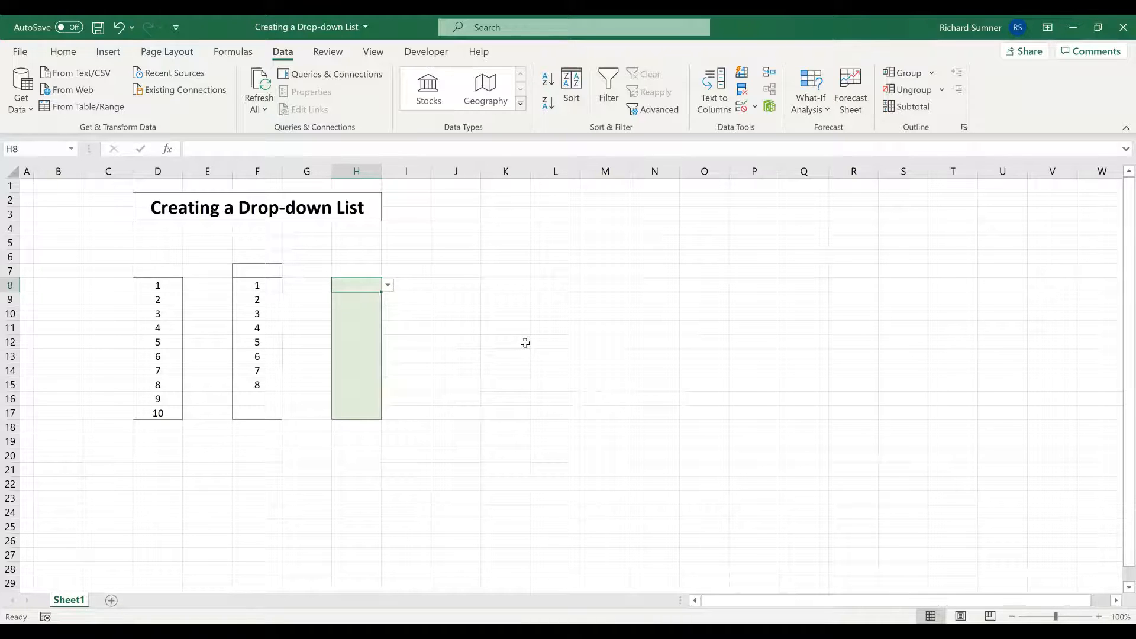
type("9")
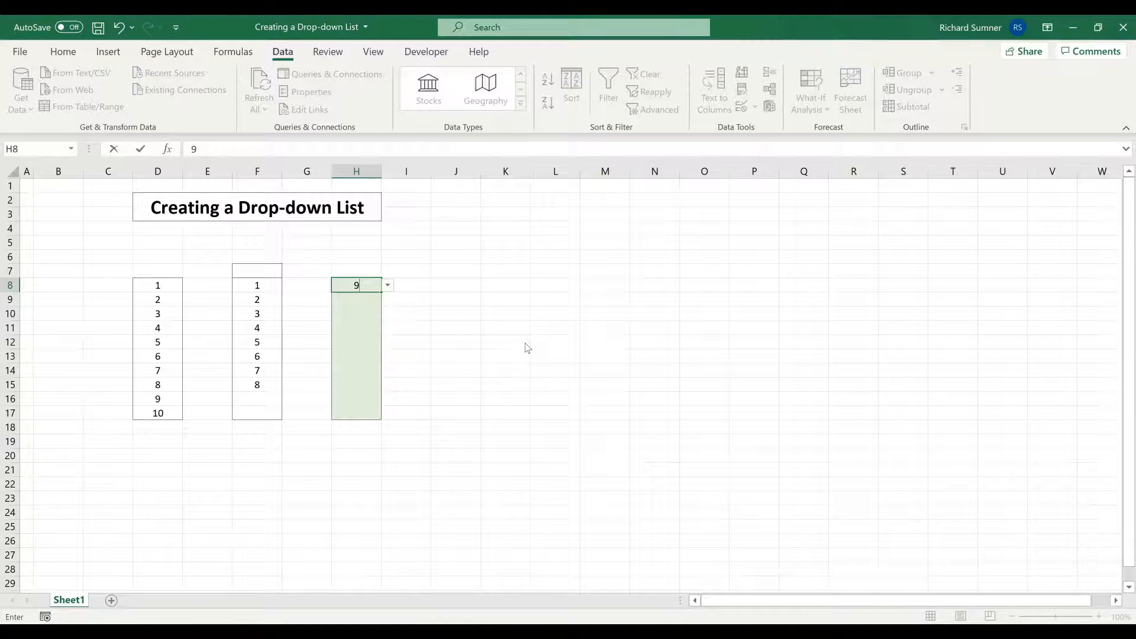
key("Return")
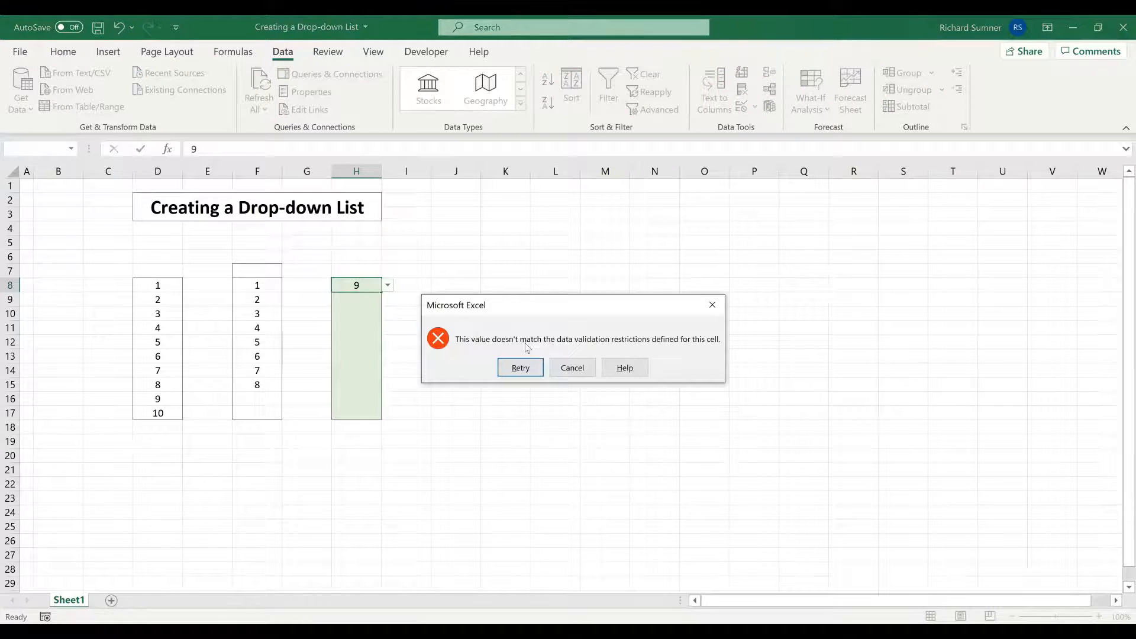
left_click(577, 372)
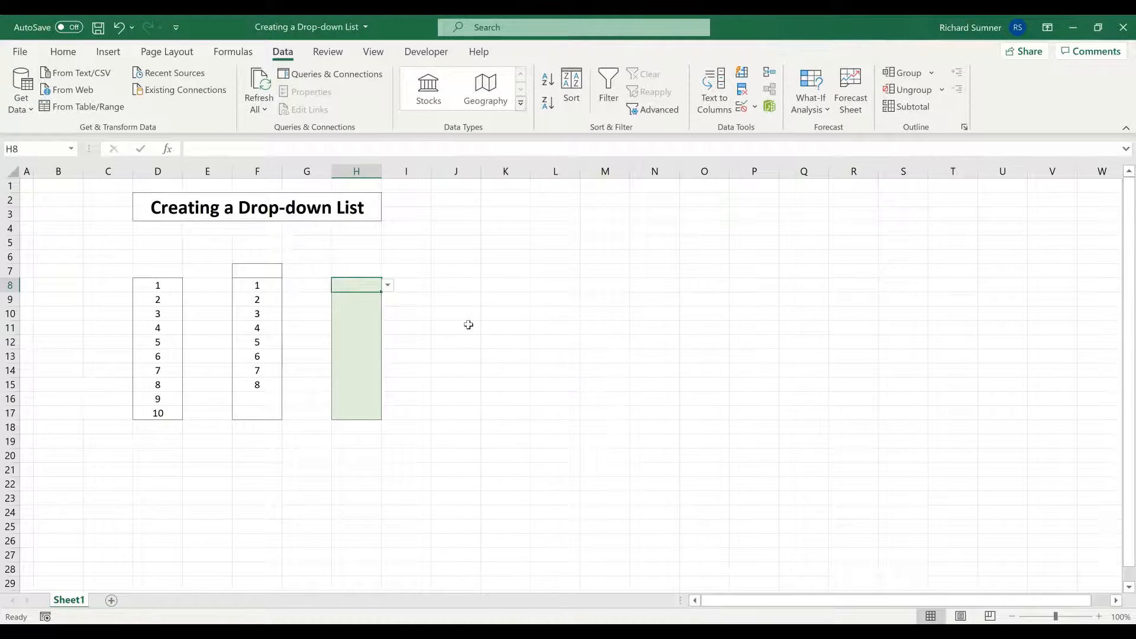
- Enter the listed value 8 in cell H8 as a test and clear the cell again
type("8")
key("Return")
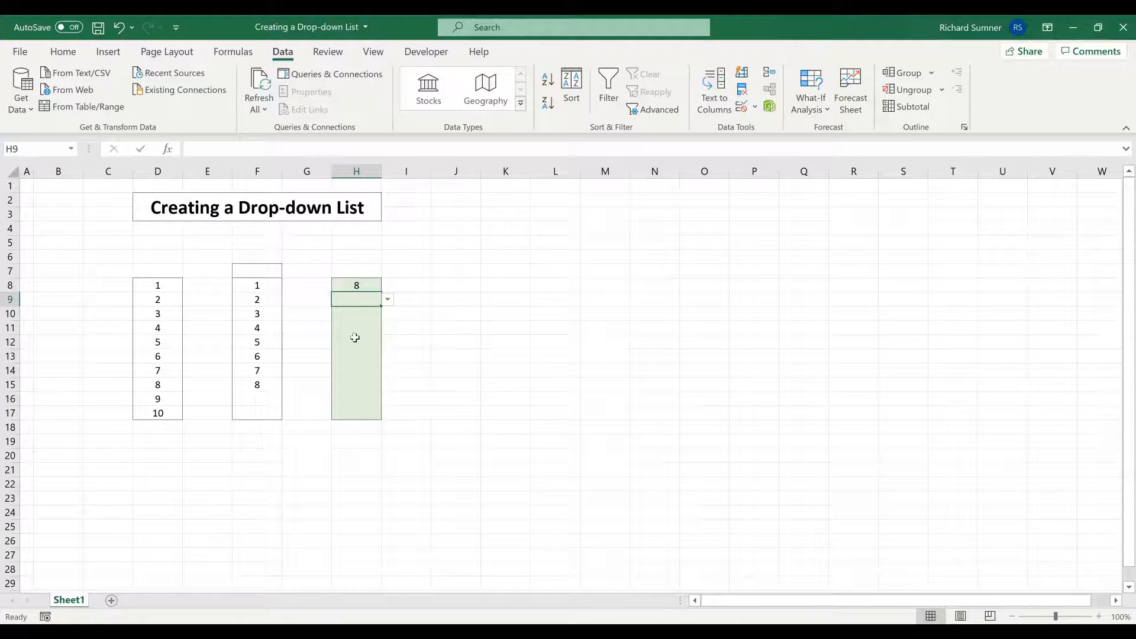
left_click(350, 287)
key("BackSpace")
key("Return")
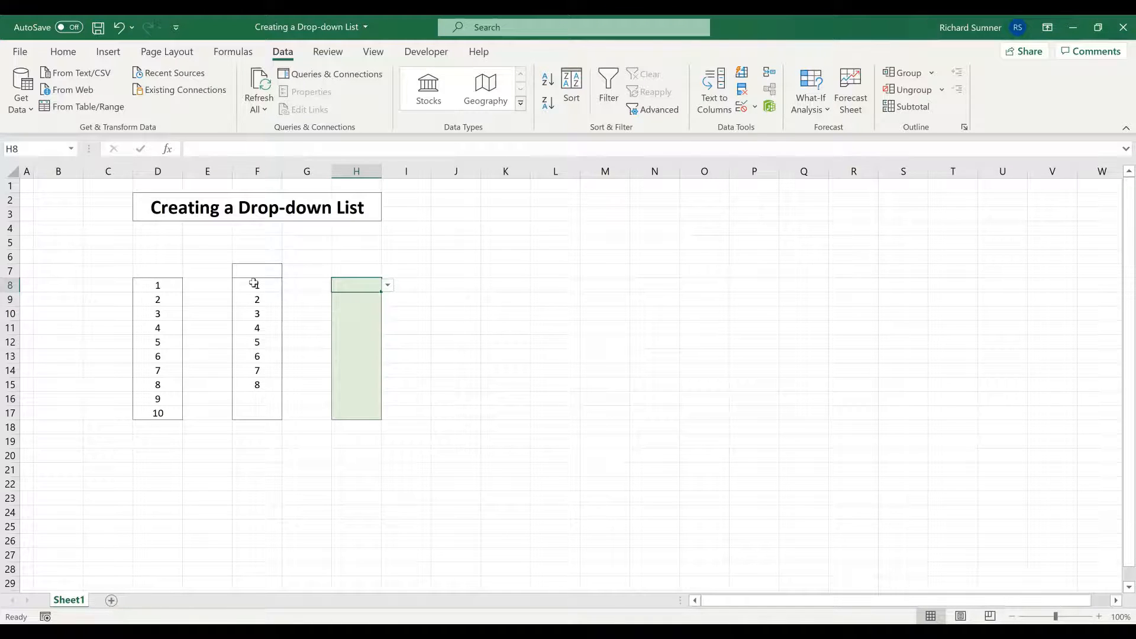
- Open the data validation settings for H8:H17 and look through the input message and error alert options
left_click_drag(247, 285, 242, 384)
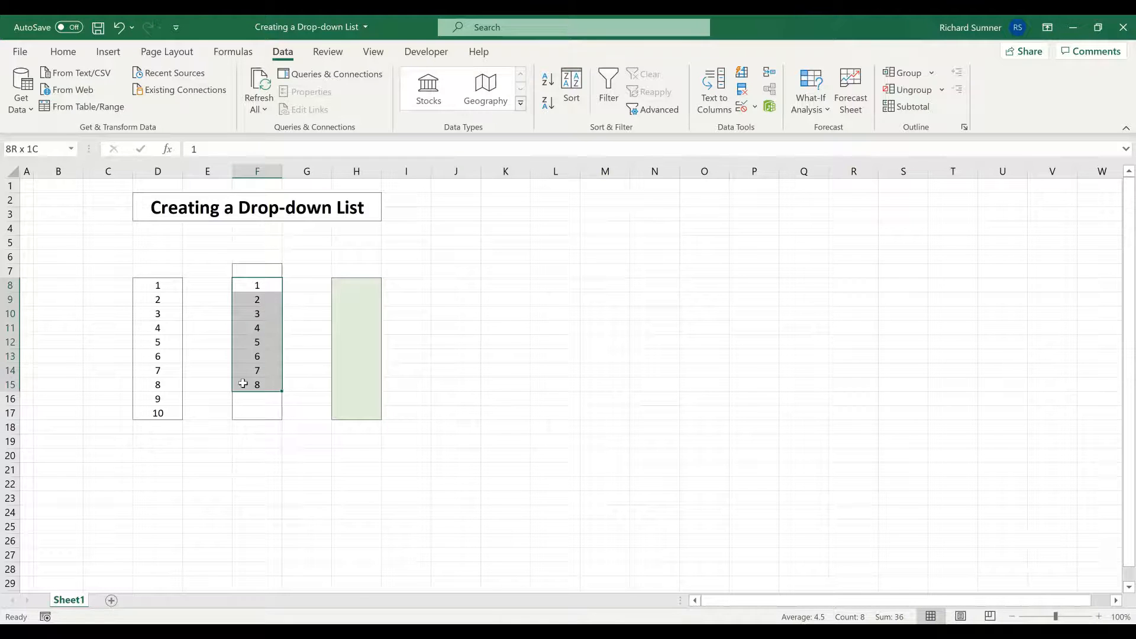
left_click_drag(243, 384, 243, 384)
left_click_drag(367, 285, 362, 417)
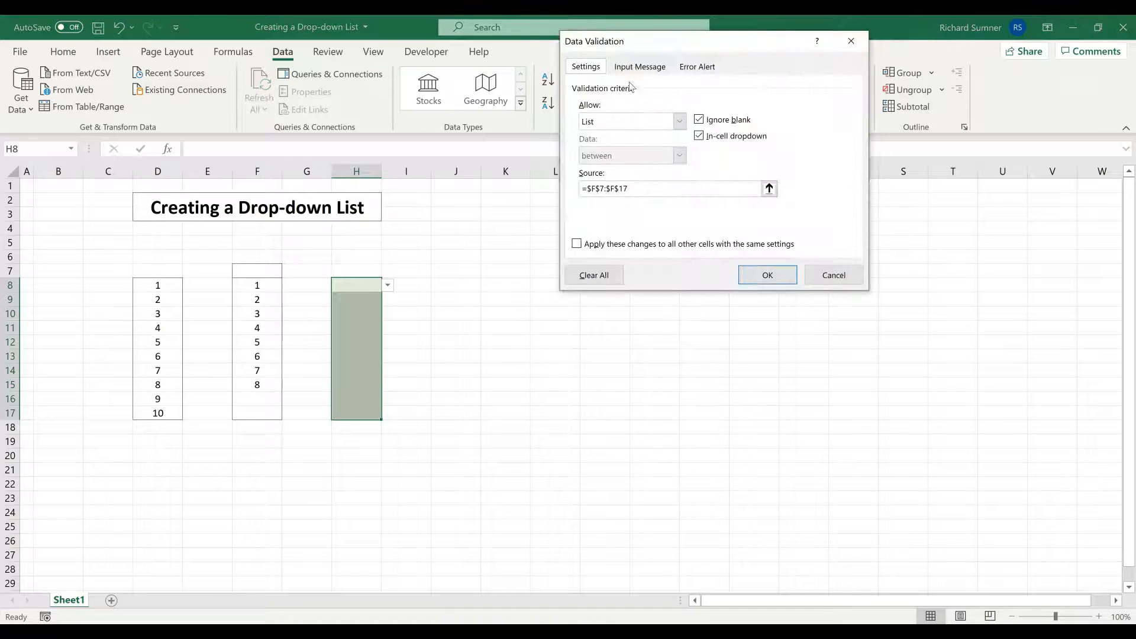
left_click(638, 67)
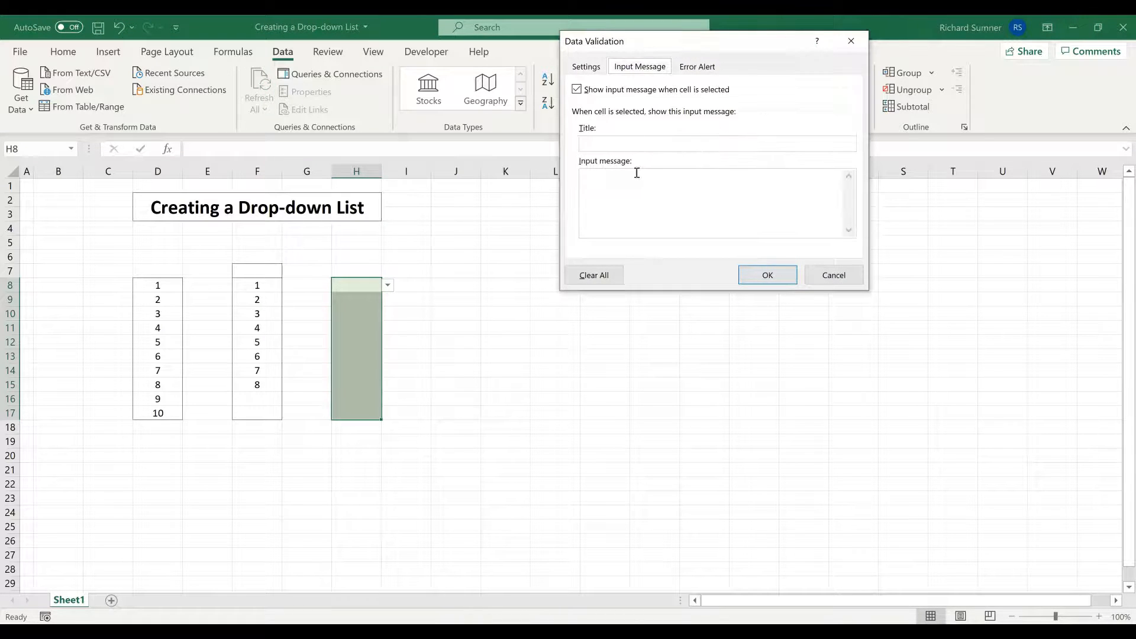
left_click(709, 70)
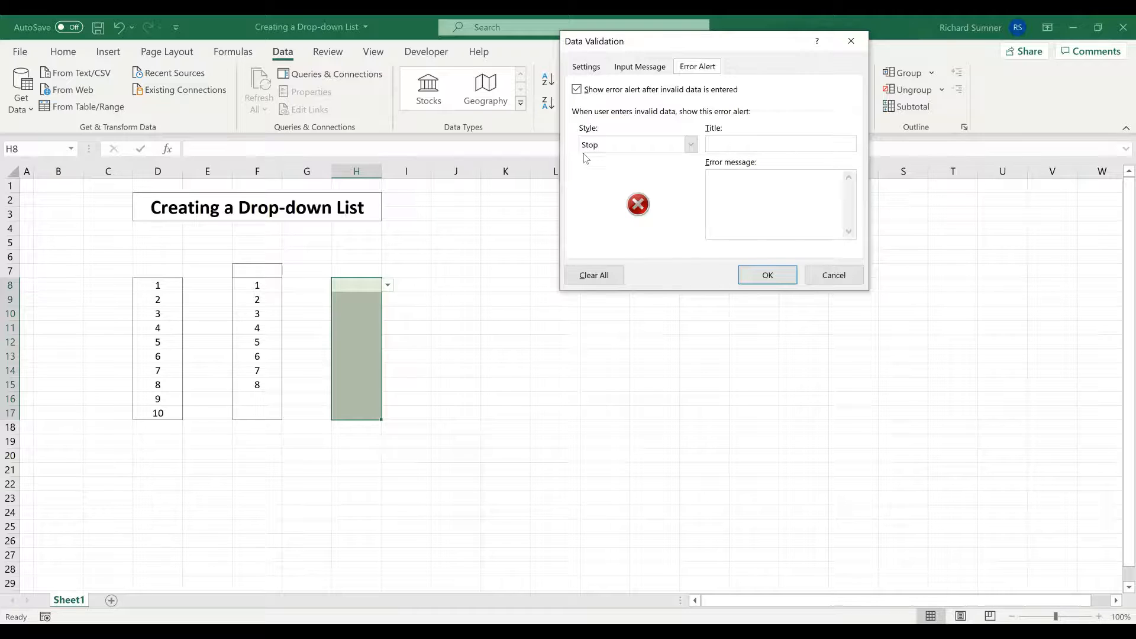
- Try the Information and Warning error alert styles and return the style to Stop
left_click(691, 147)
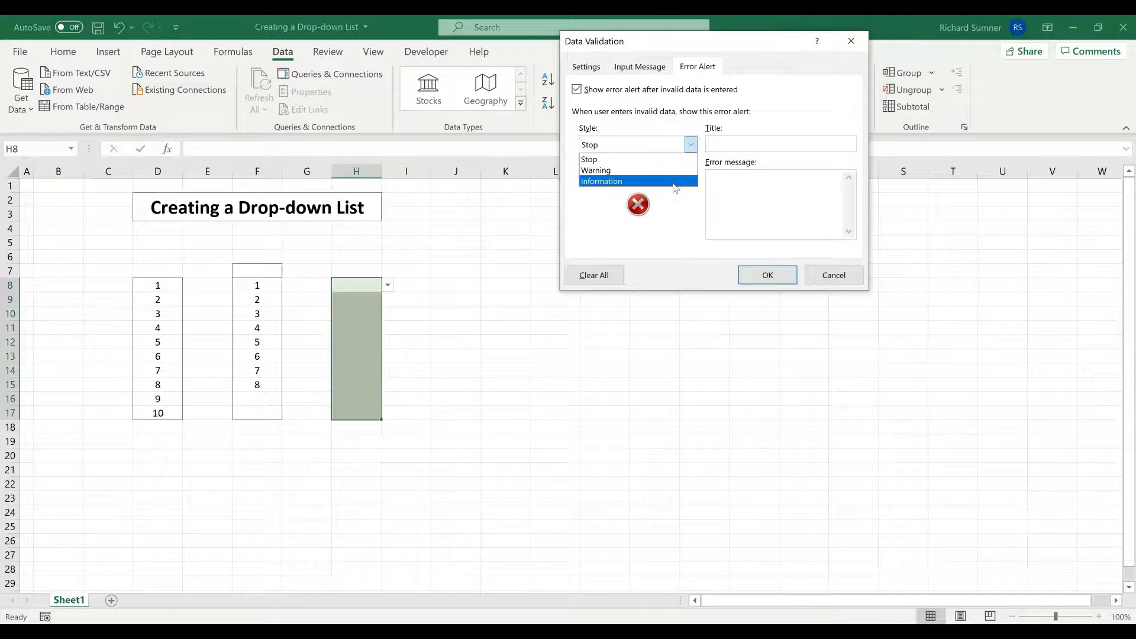
left_click(675, 181)
left_click(691, 145)
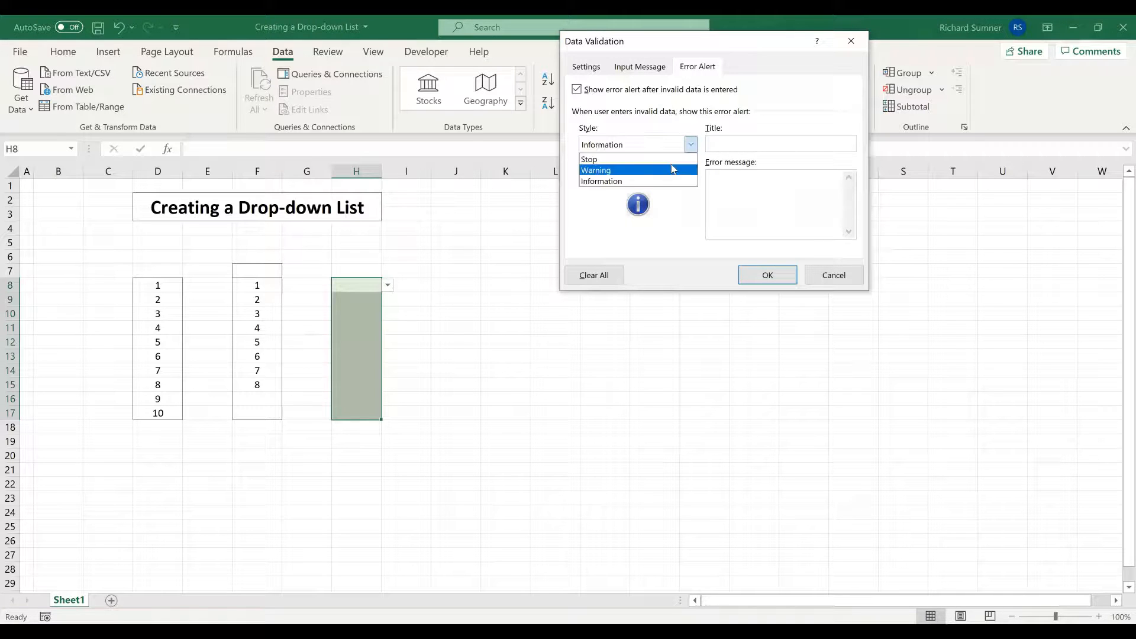
left_click(663, 170)
left_click(691, 145)
left_click(675, 155)
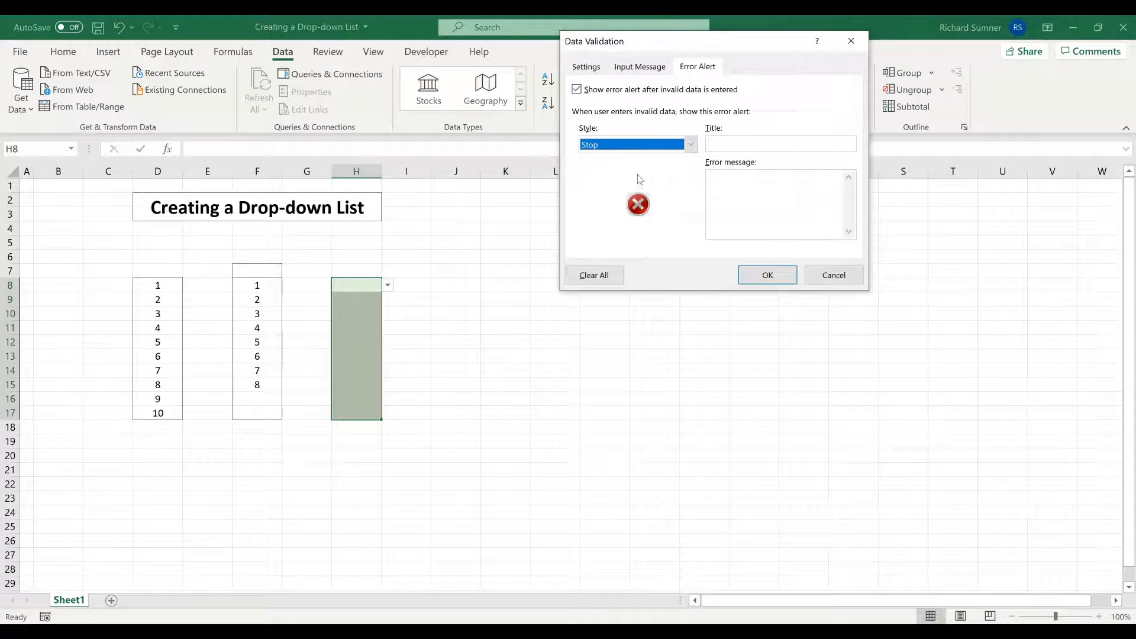
left_click(718, 145)
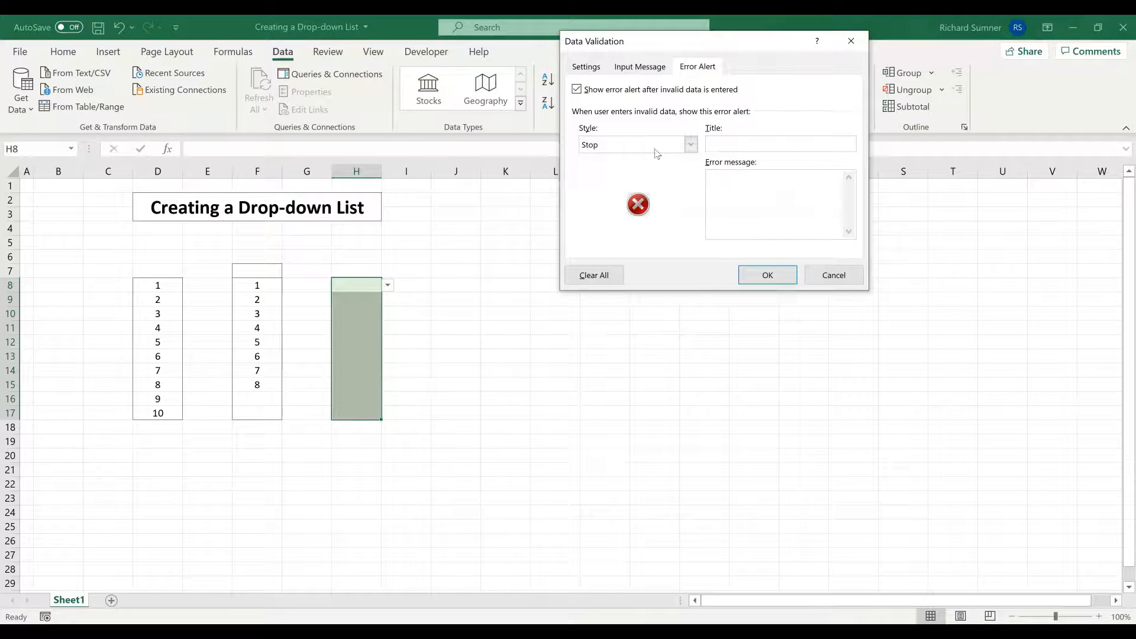
- Give H8:H17 an Information alert titled "Number not listed" with message "We would like you to select a valid number, unless you're sure of what you're entering."
left_click(691, 145)
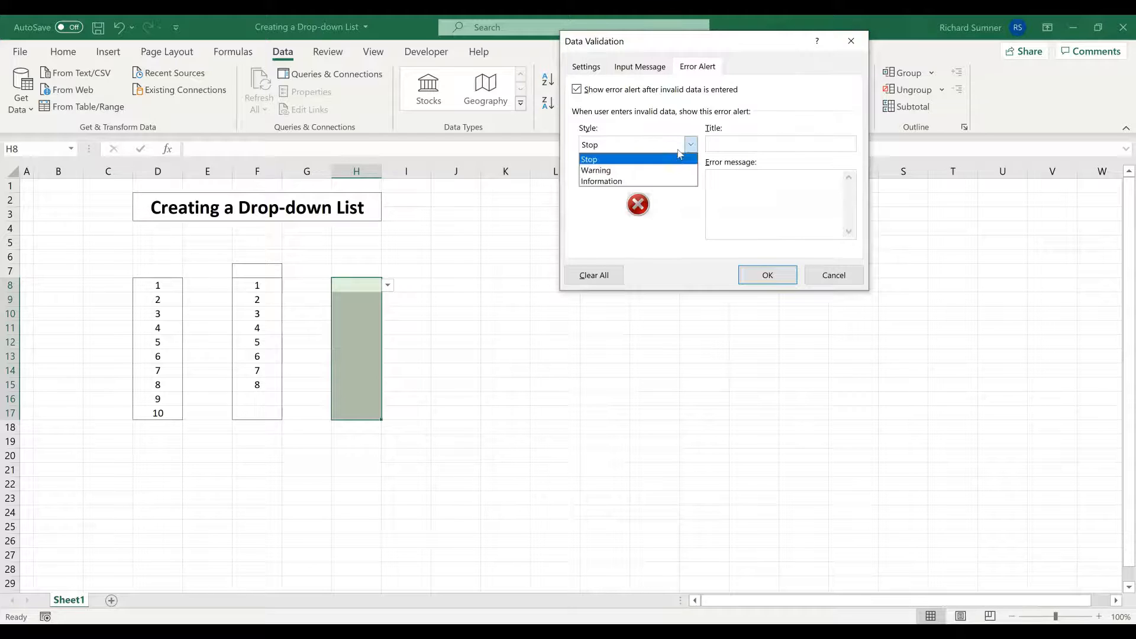
left_click(649, 182)
left_click(722, 147)
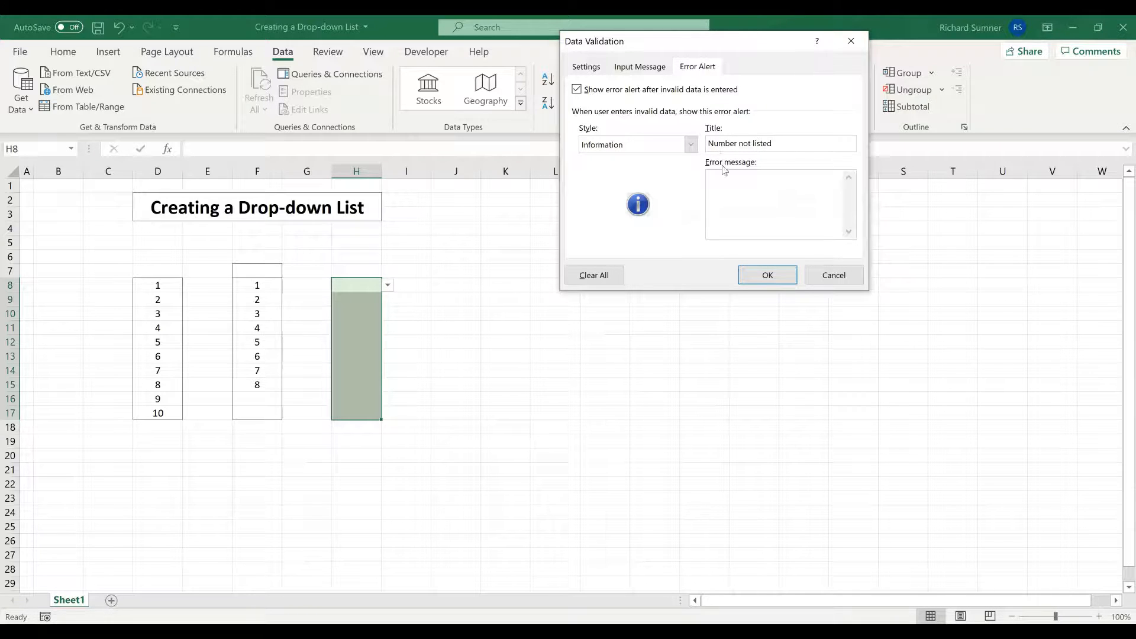
left_click(727, 187)
key("BackSpace")
type("you to select a valid number, unle")
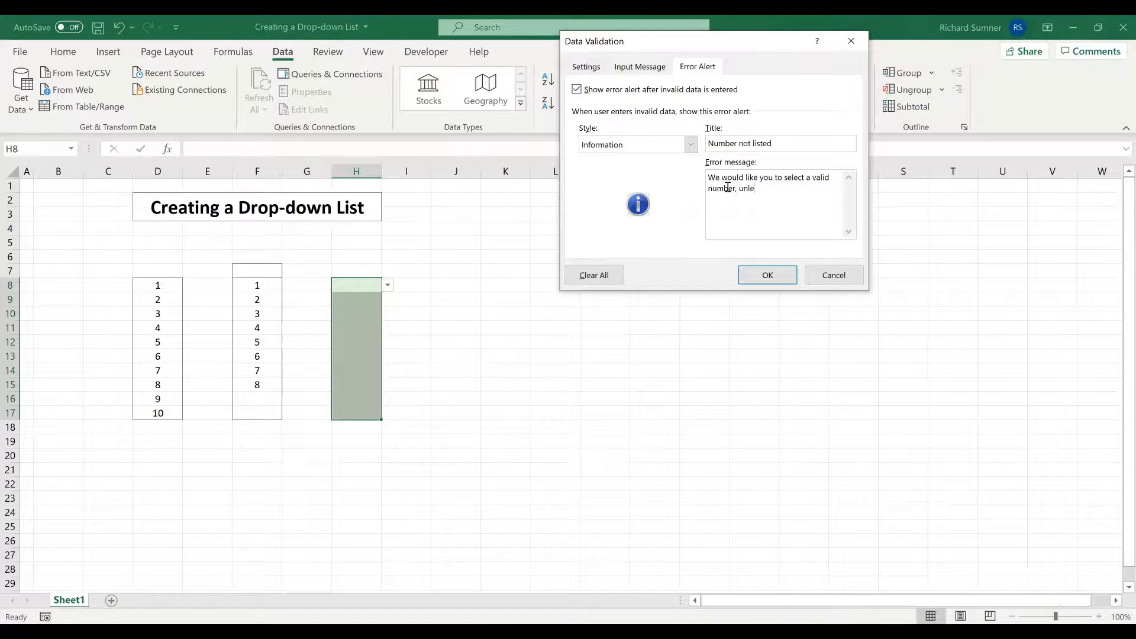
type("ss you're sure of what you're entering.")
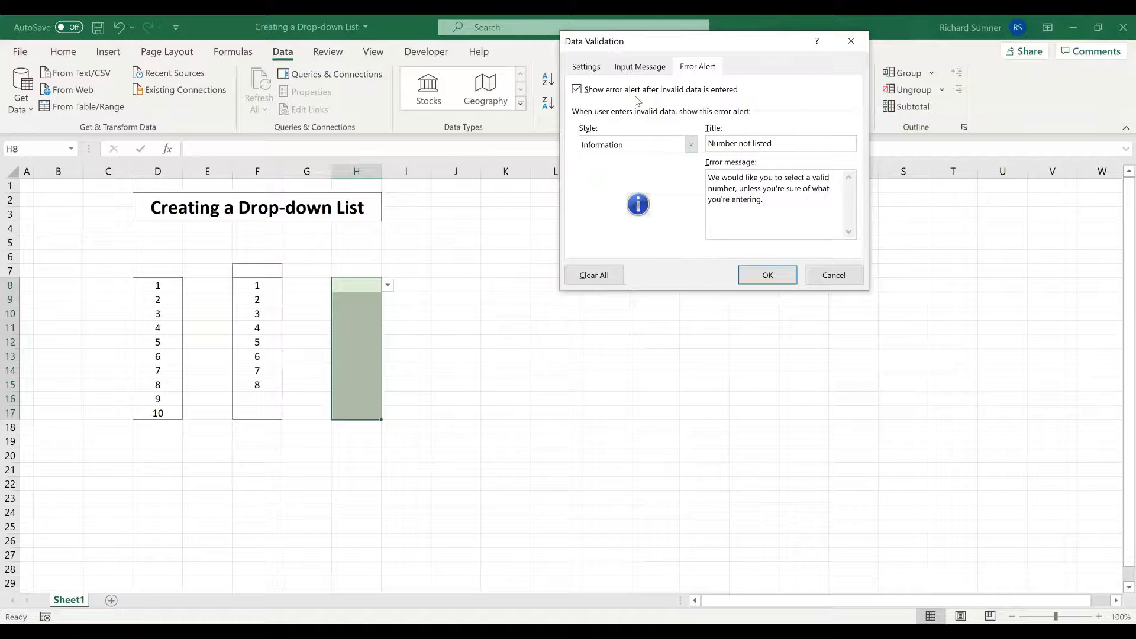
left_click(755, 276)
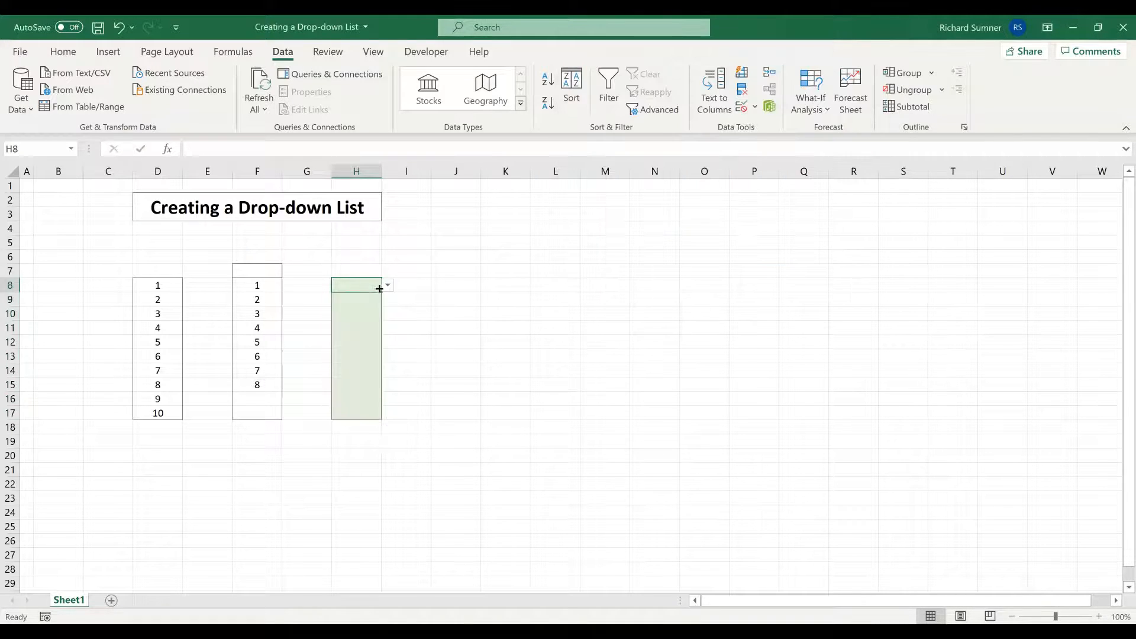
- Enter the unlisted value 9 in cell H8 and accept it despite the custom alert
type("9")
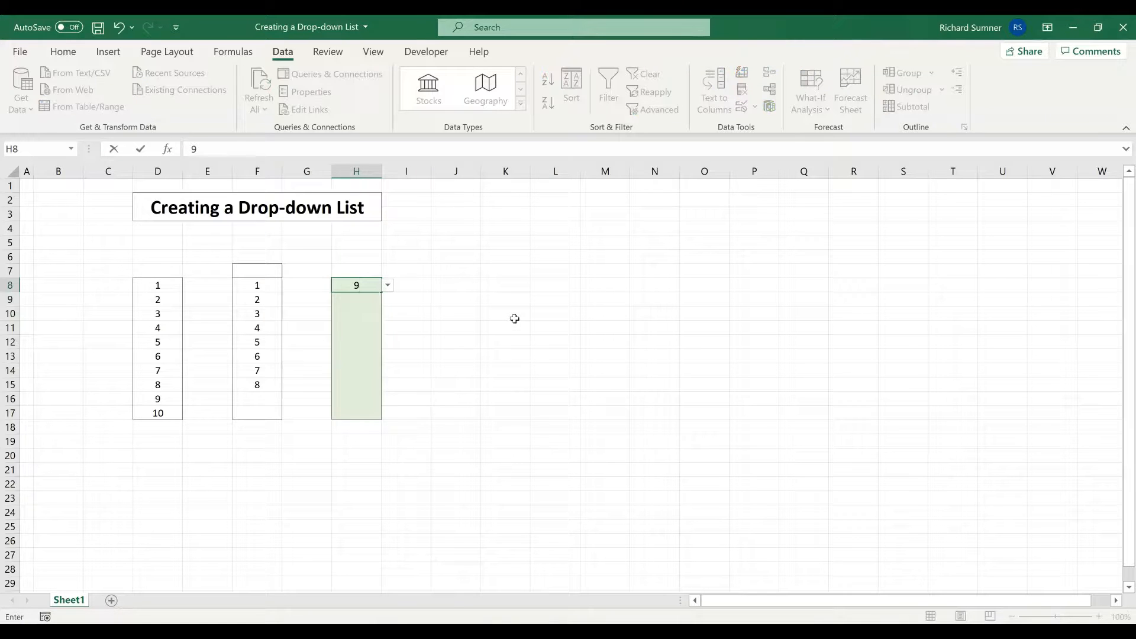
key("Return")
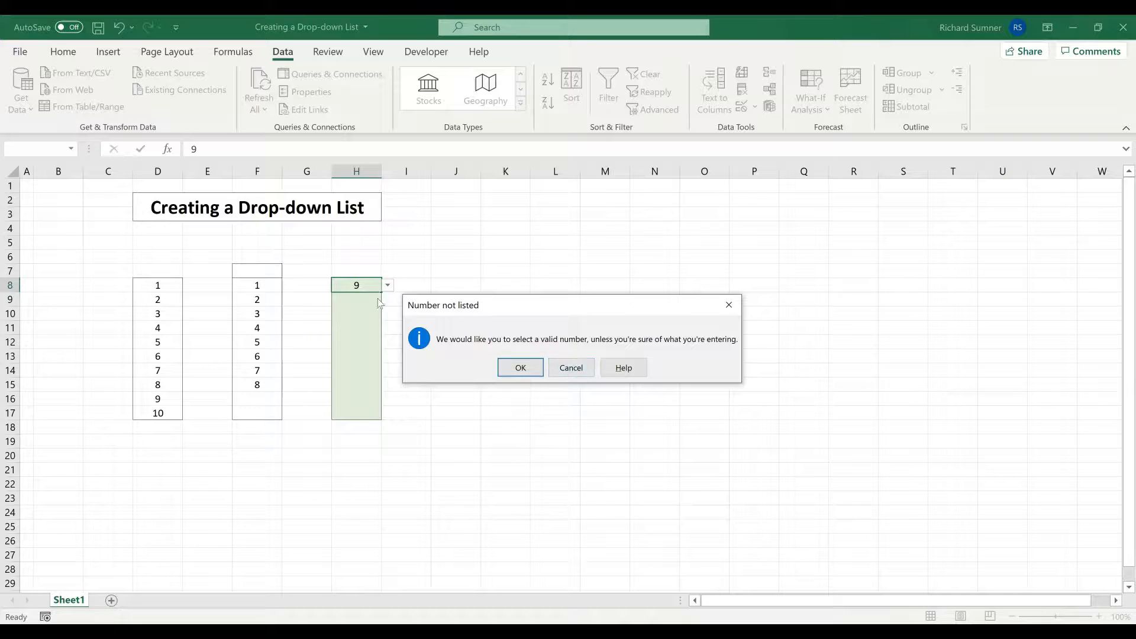
left_click(506, 370)
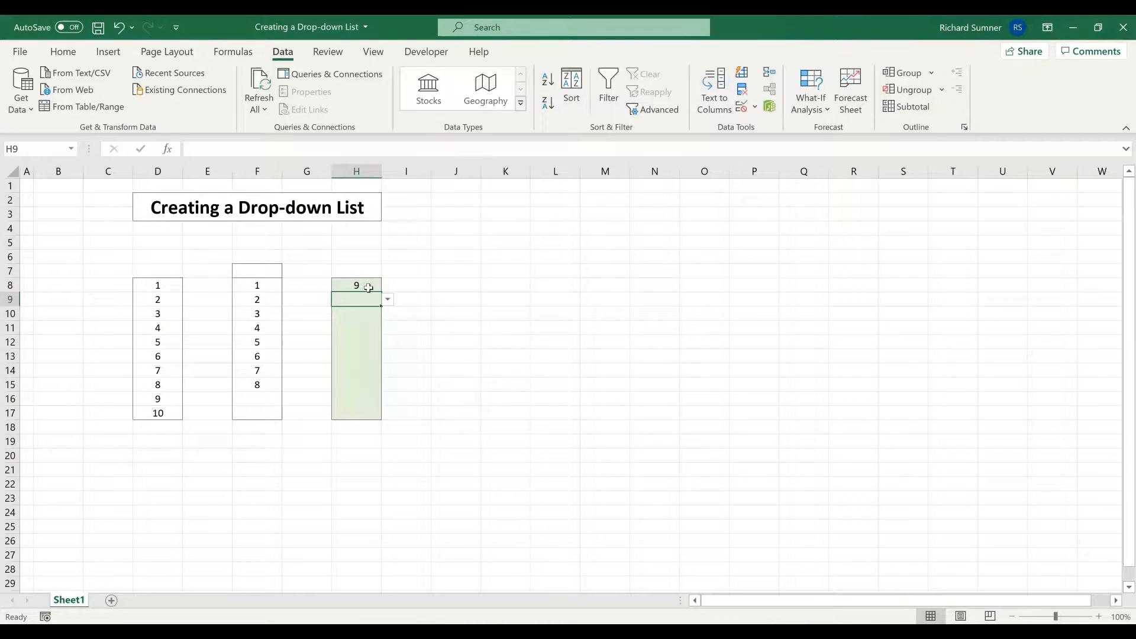
- Turn off the error alert for invalid data in the validation of H8:H17
left_click_drag(367, 287, 368, 413)
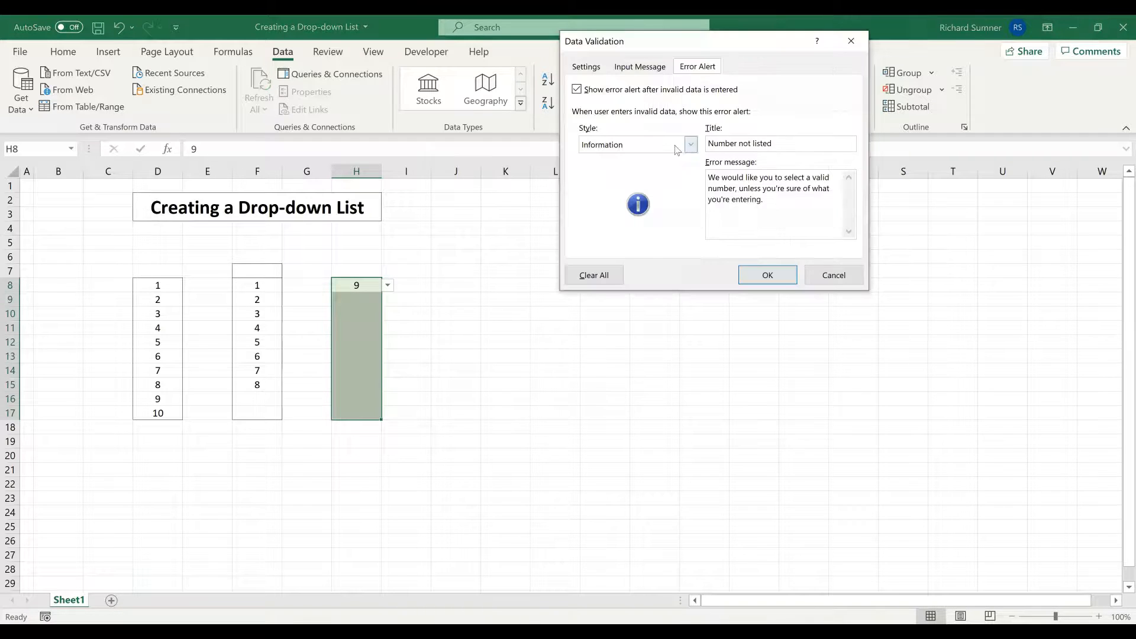
left_click(577, 89)
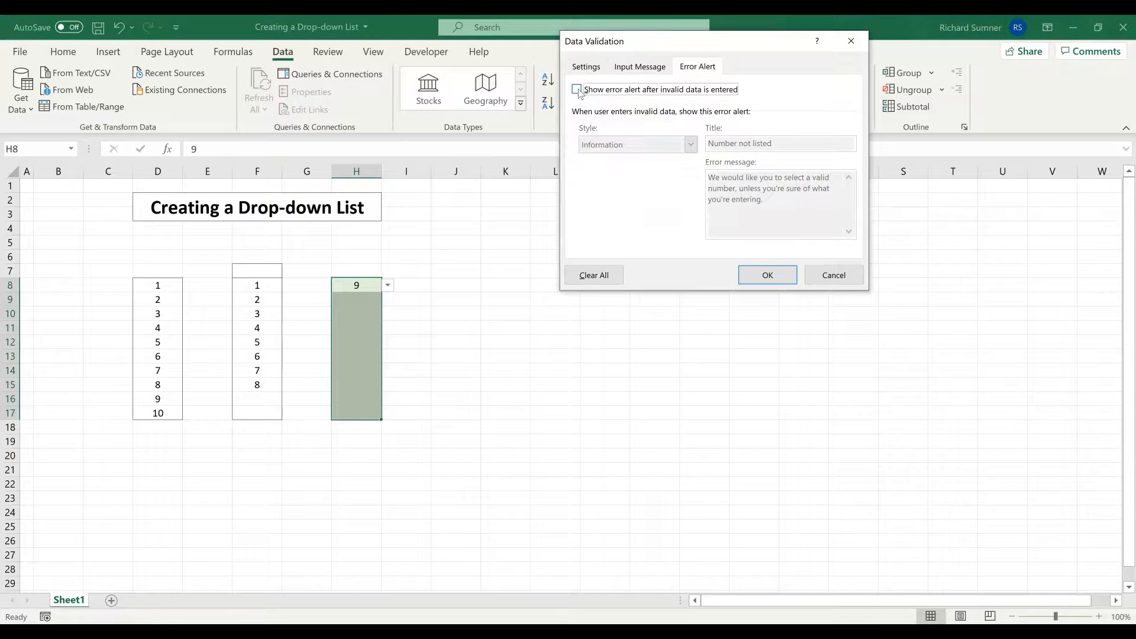
left_click(754, 281)
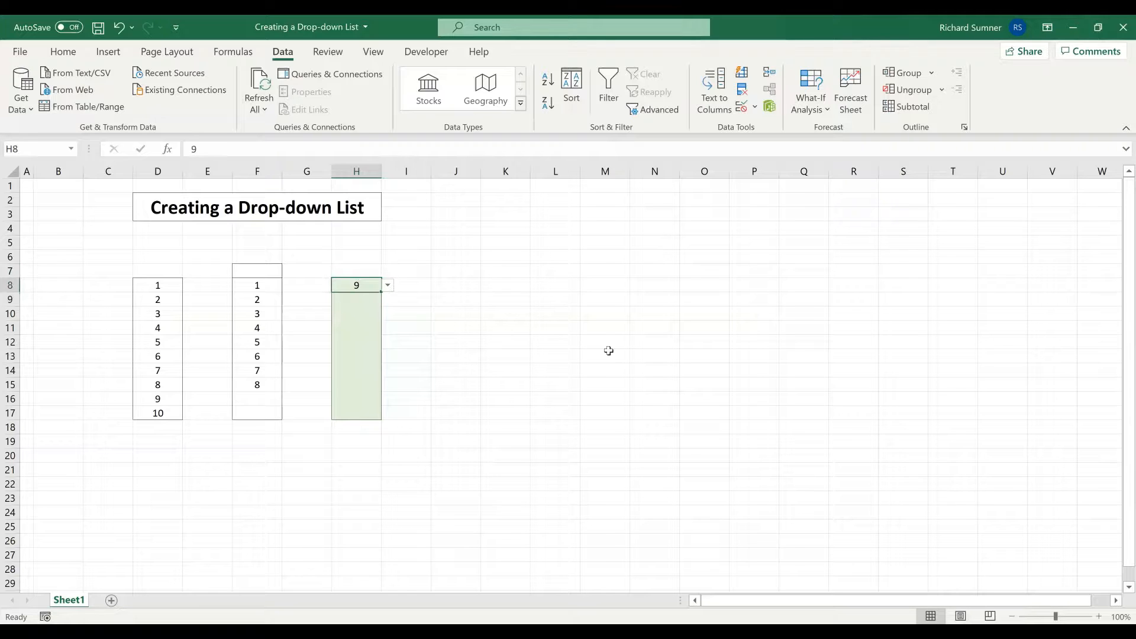
- Enter the unlisted value 12 in cell H8 and check its drop-down choices without picking one
key("Return")
key("shift+Return")
type("12")
key("Return")
key("shift+Return")
left_click(388, 285)
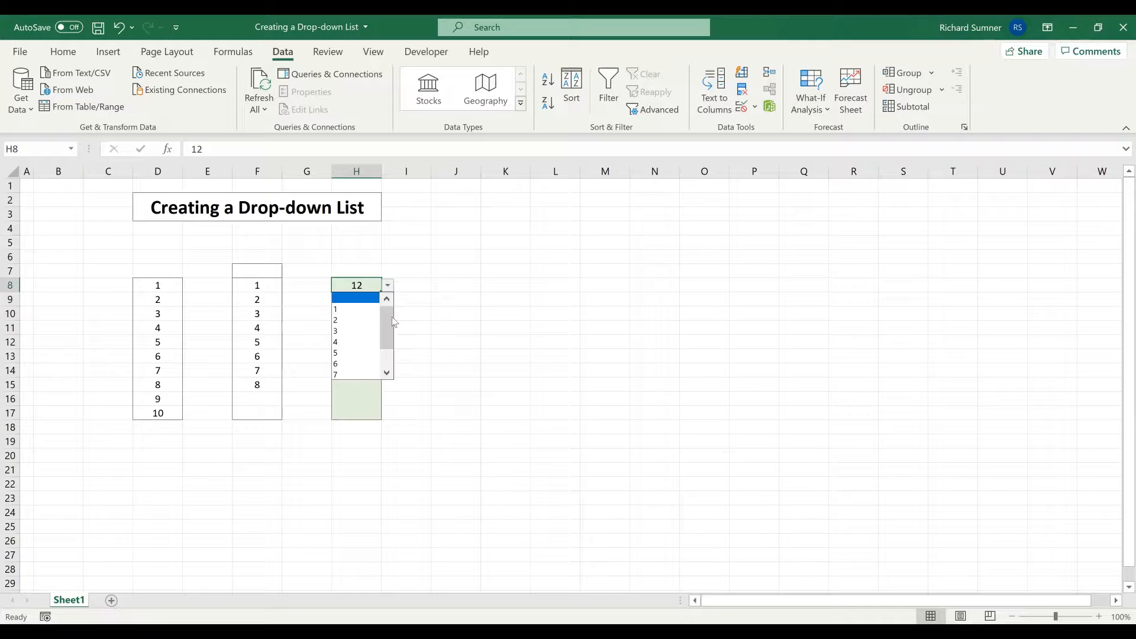
left_click(369, 284)
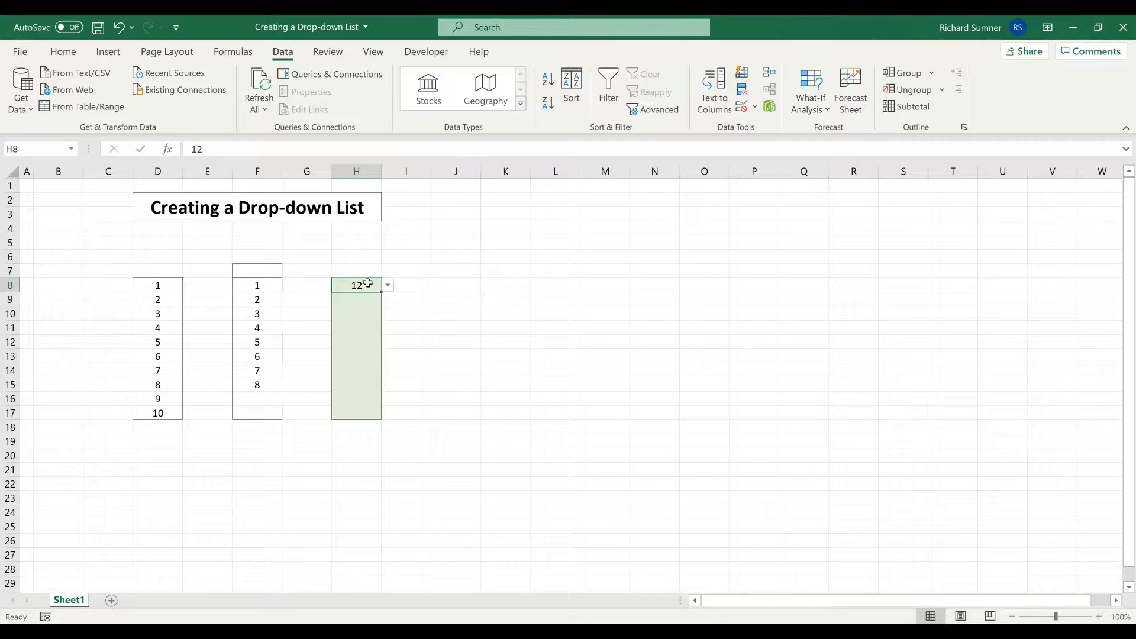
left_click_drag(368, 284, 358, 411)
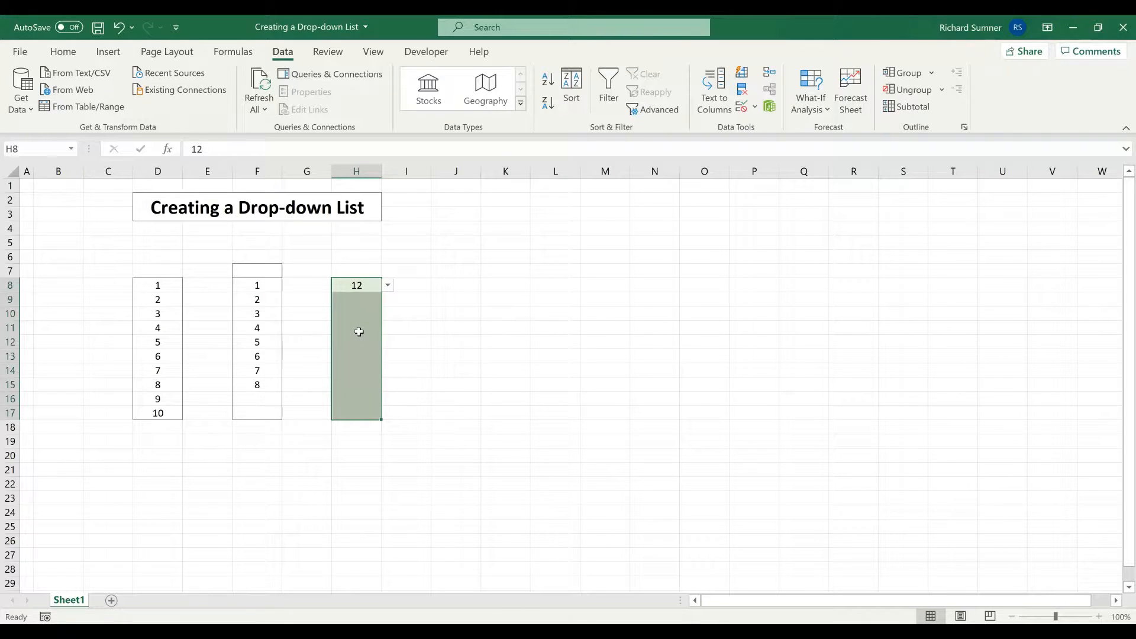
left_click(274, 273)
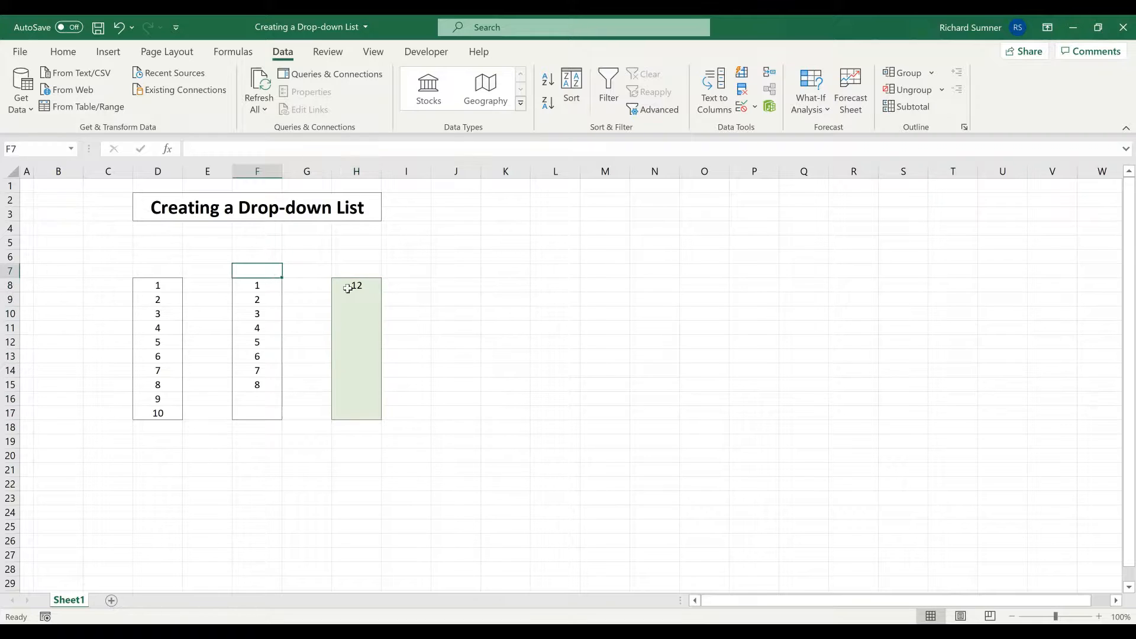
left_click_drag(348, 288, 354, 315)
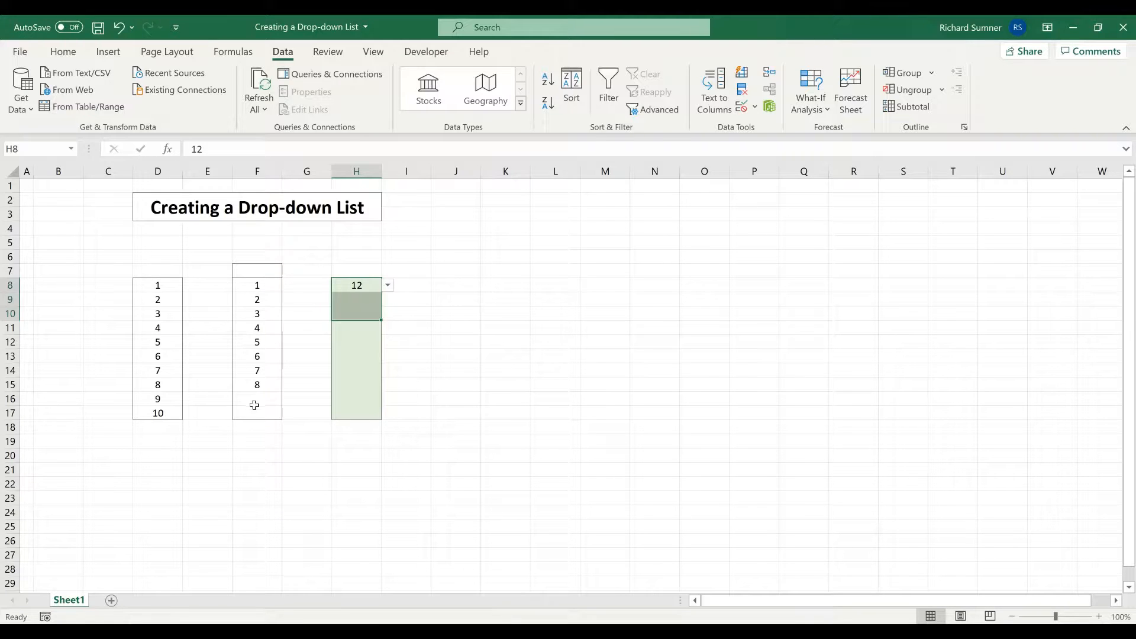
left_click(364, 292)
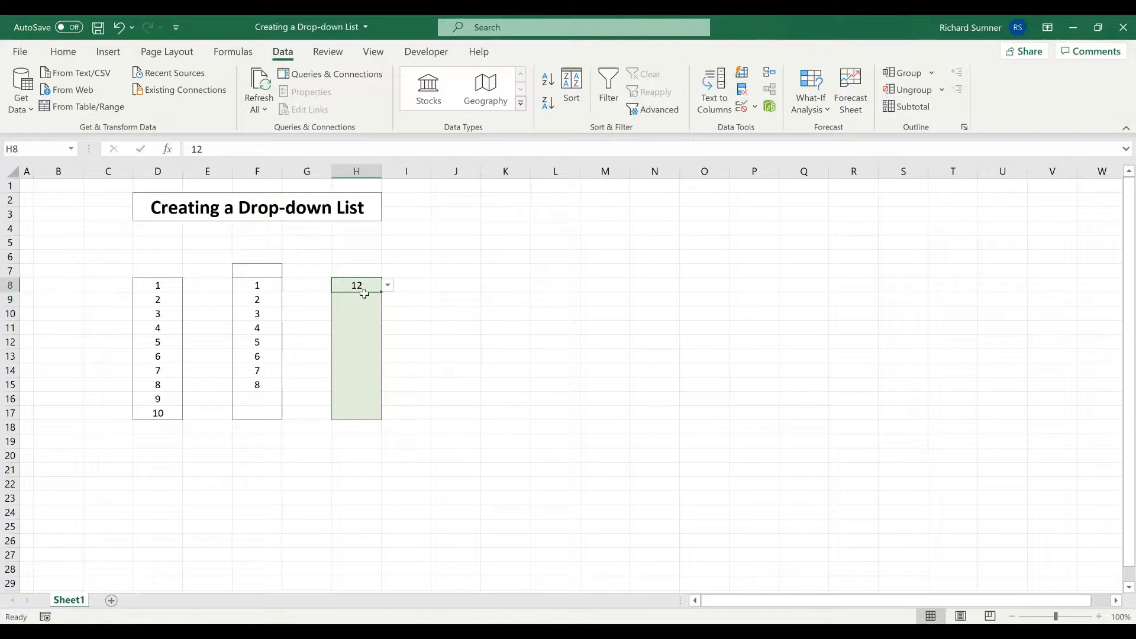
- Turn the error alert for H8:H17 back on with the Stop style, and clear its title and error message
left_click_drag(364, 293, 366, 414)
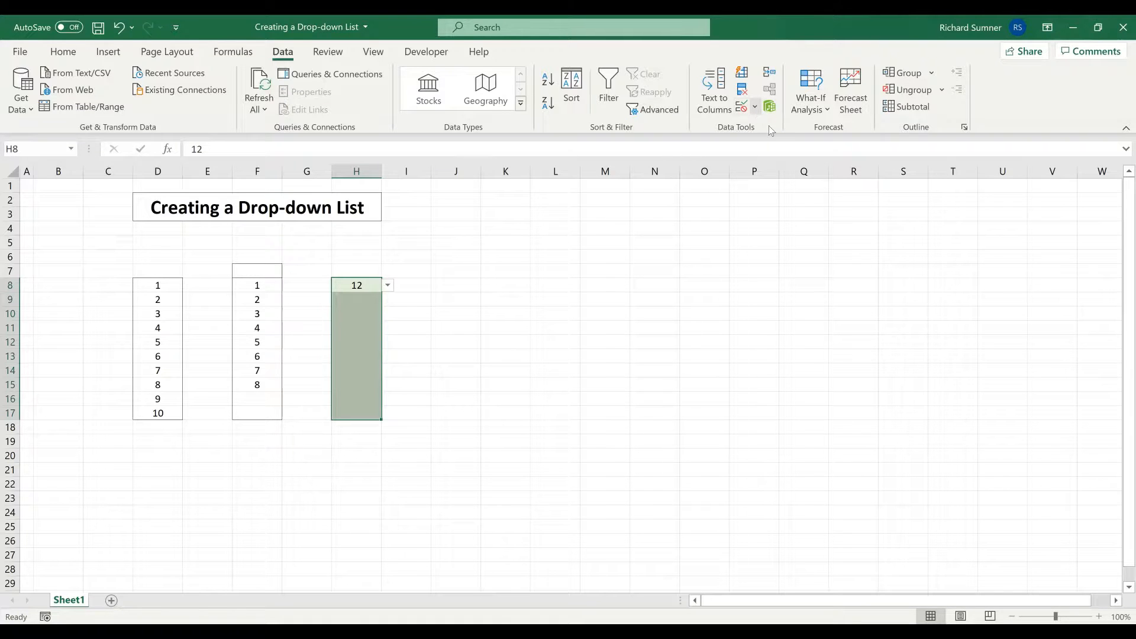
left_click(742, 107)
left_click(577, 89)
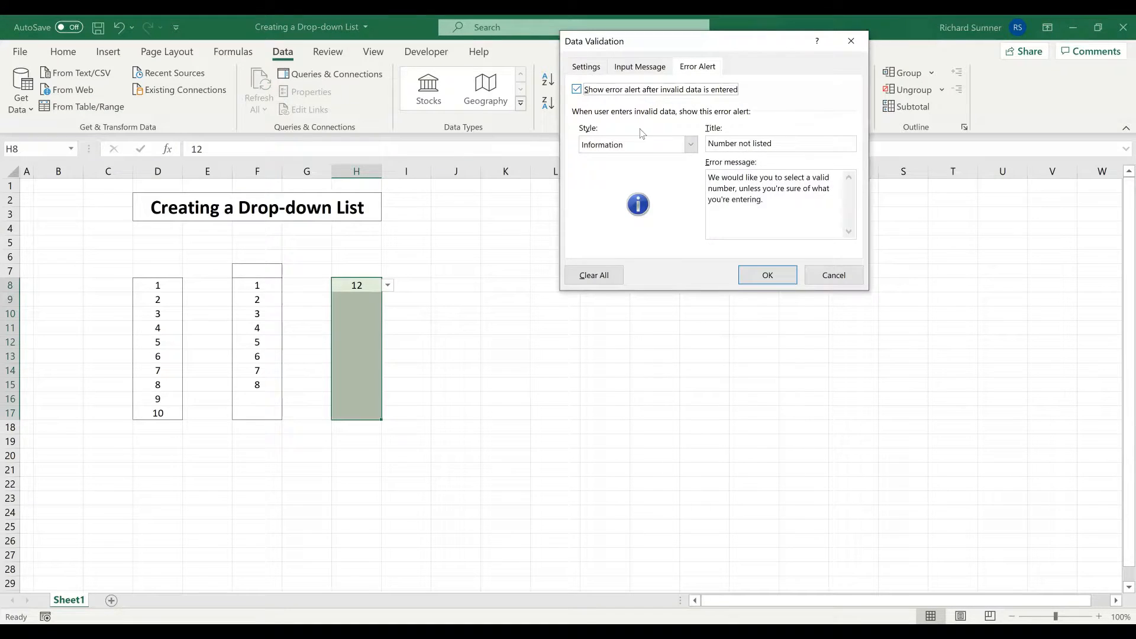
left_click(690, 149)
left_click(664, 158)
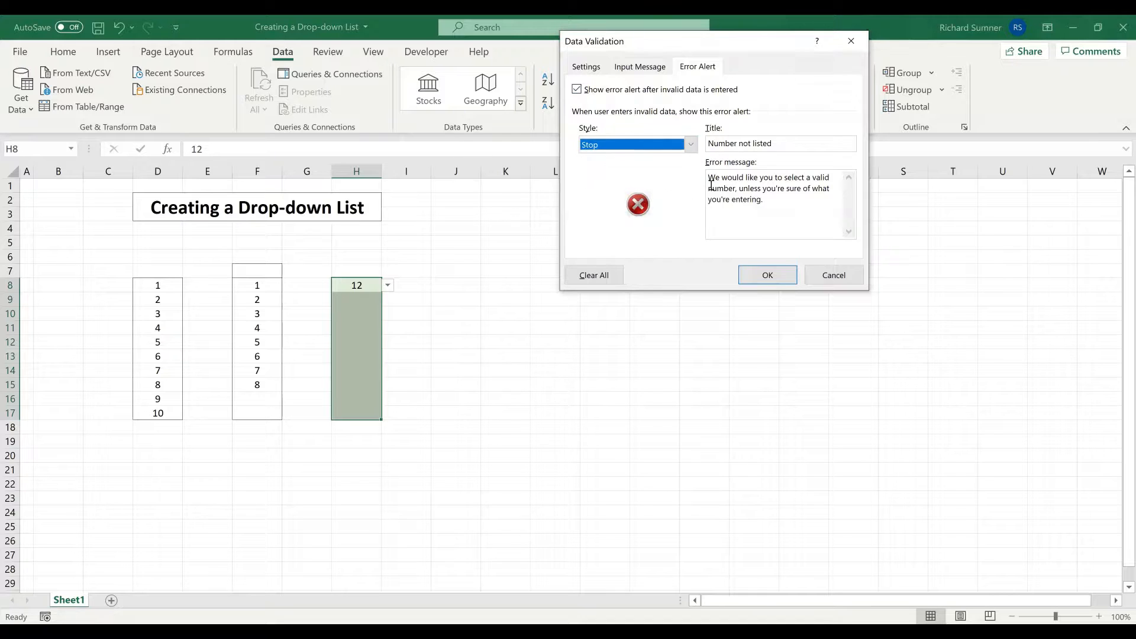
left_click_drag(769, 200, 706, 177)
key("Delete")
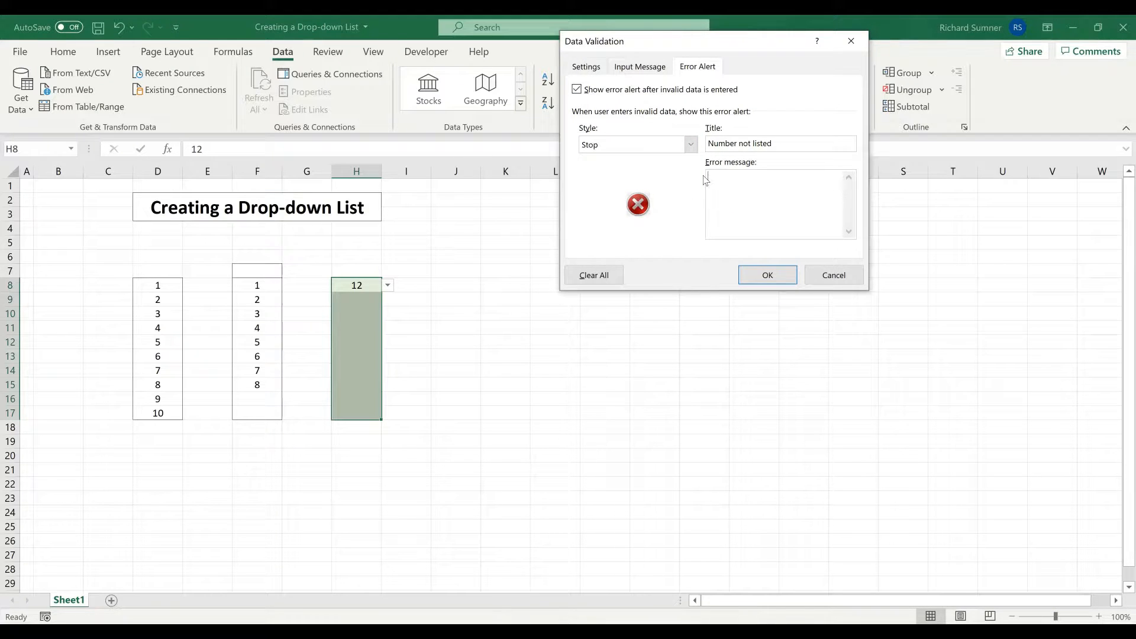
left_click_drag(782, 143, 650, 147)
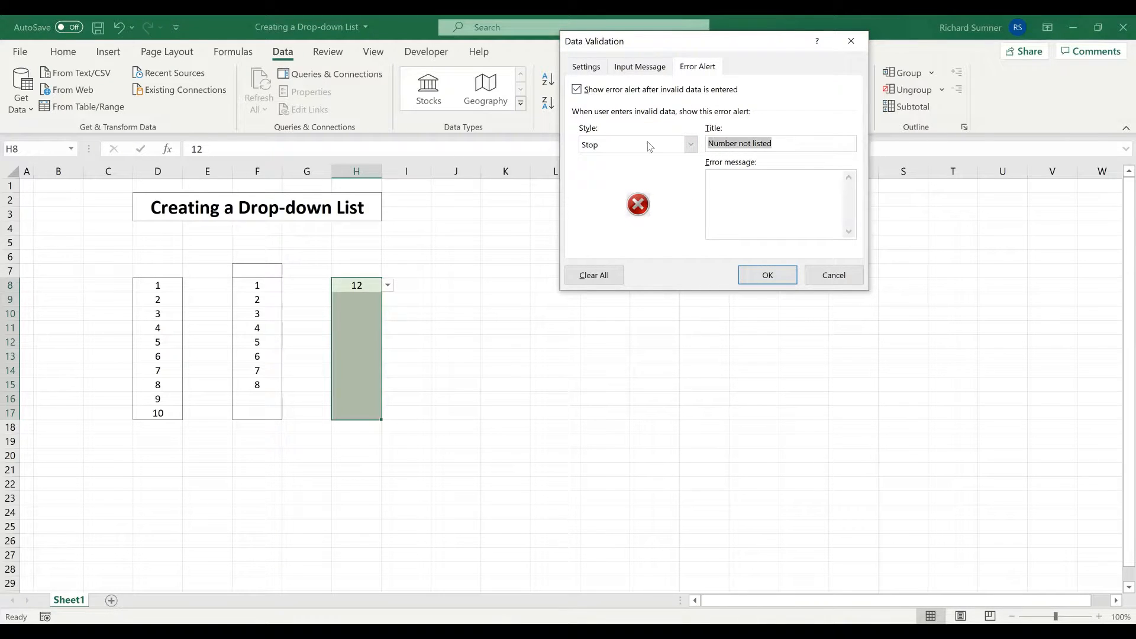
key("Delete")
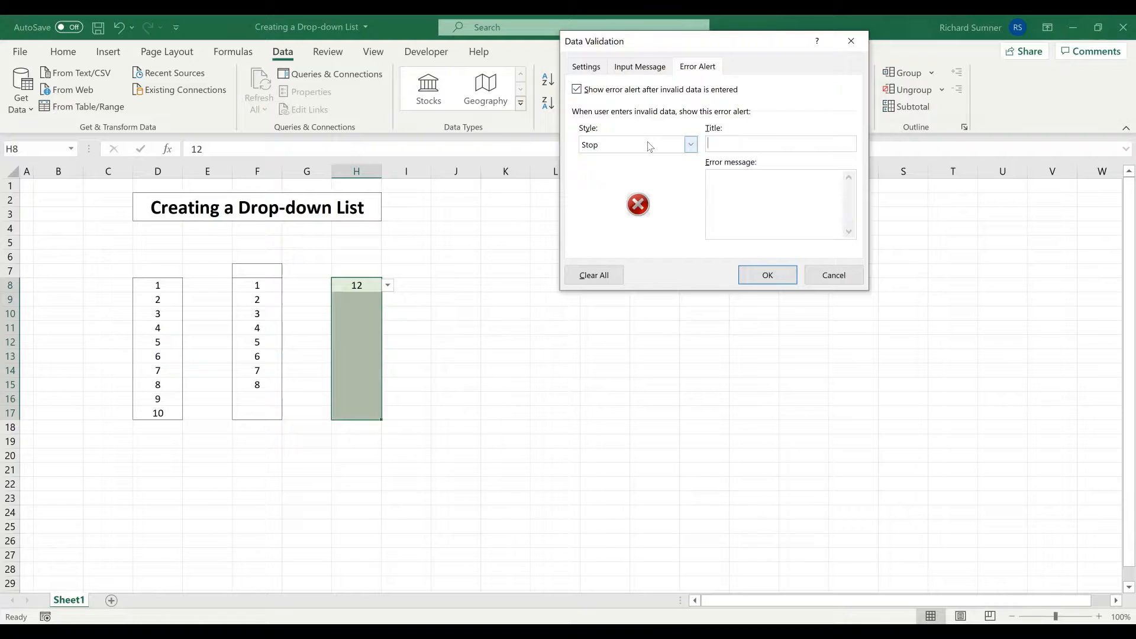
- Turn off Ignore blank in the list validation criteria of H8:H17 and apply the validation changes
left_click(602, 70)
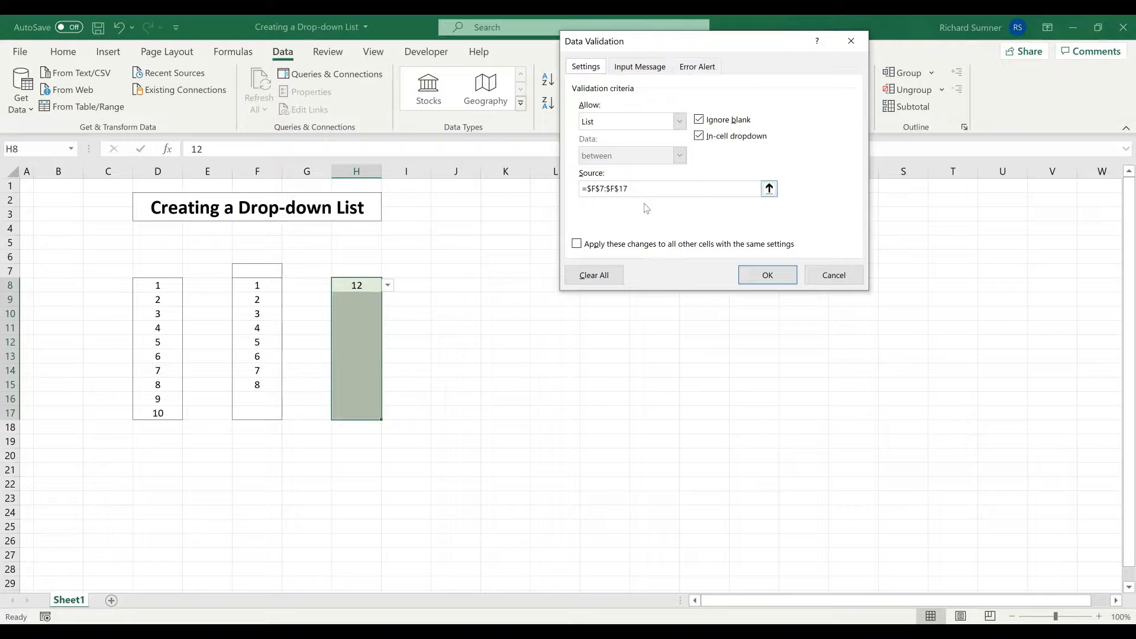
left_click(700, 121)
left_click(765, 275)
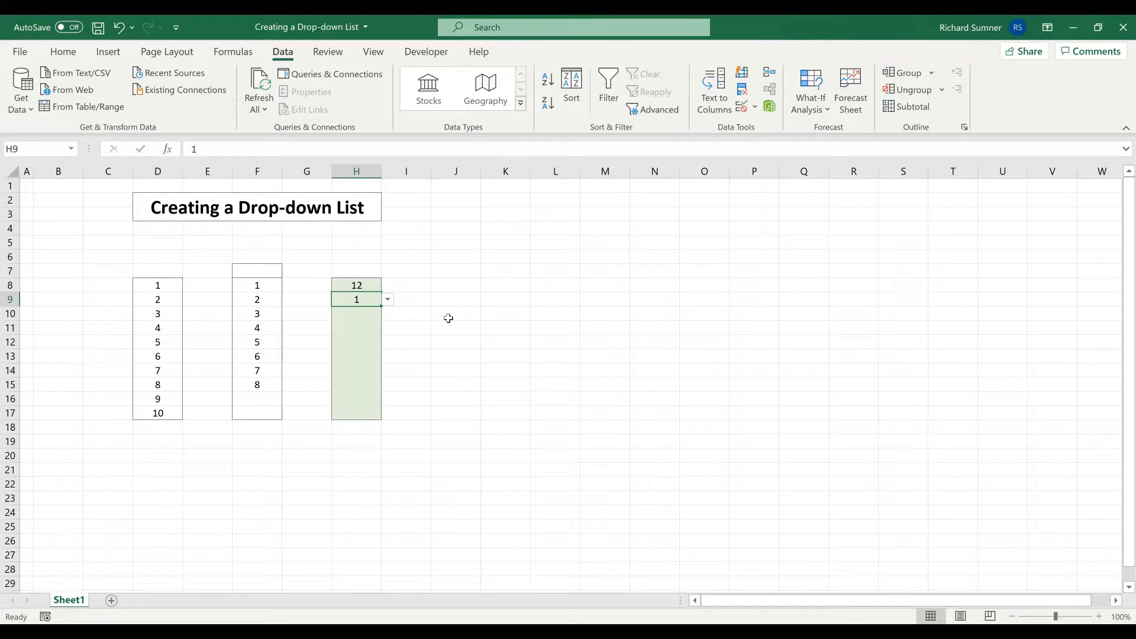
- Try to empty cell H9 by deleting its value directly in the cell, and cancel the entry
key("BackSpace")
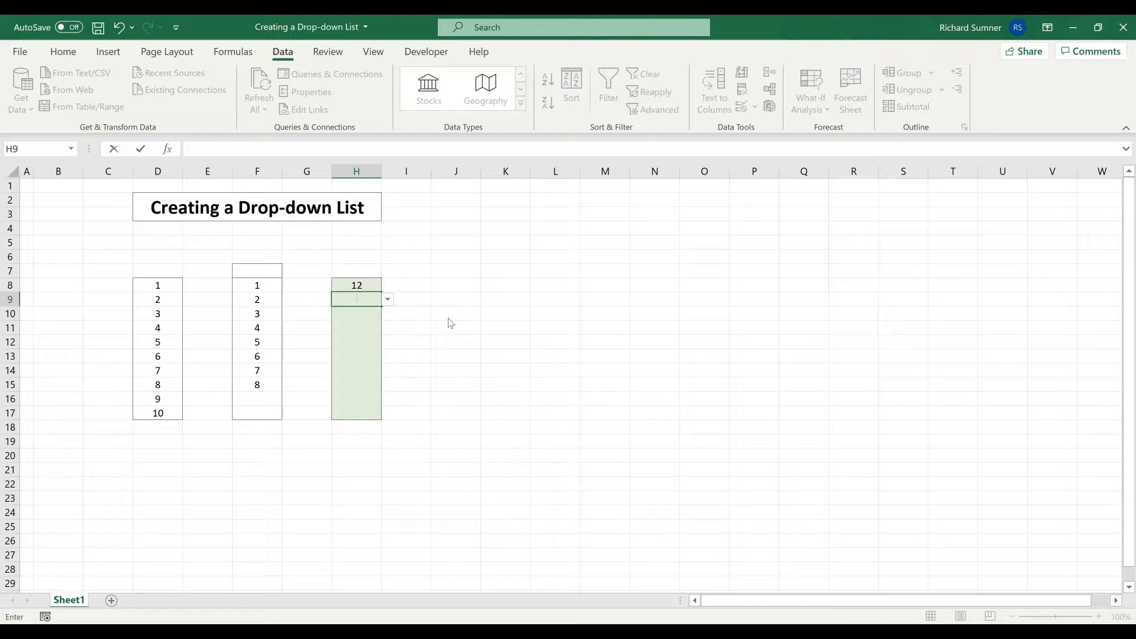
key("Return")
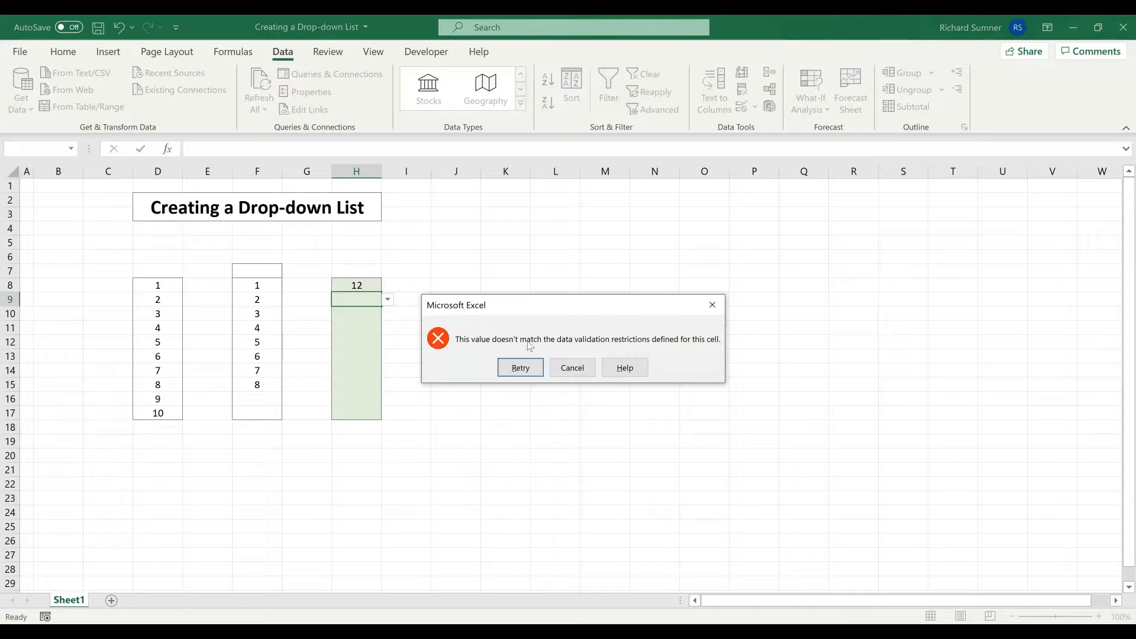
left_click(573, 368)
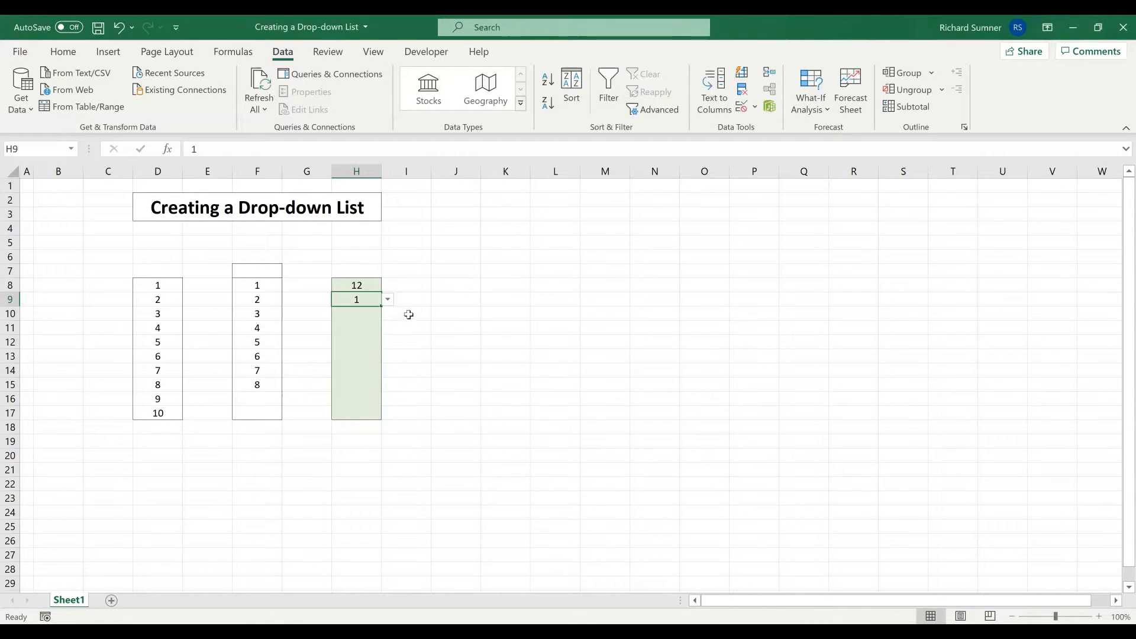
- Choose the blank item from the drop-down list in cell H9, and set the cell back to 1 from the same list
left_click(388, 300)
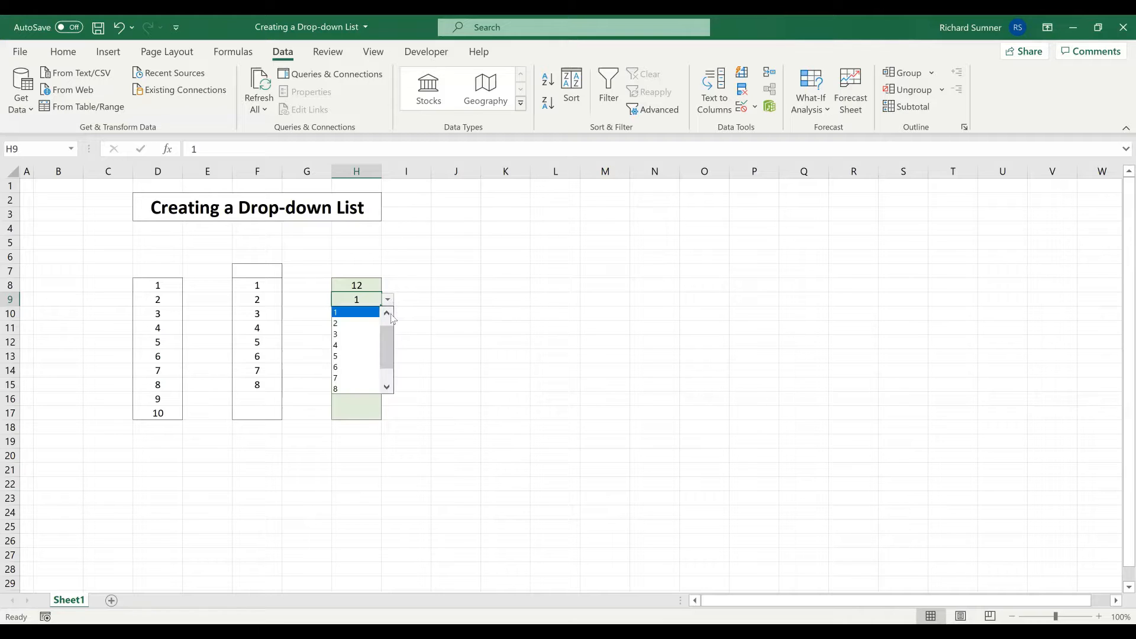
scroll(376, 326, "up", 1)
left_click(370, 312)
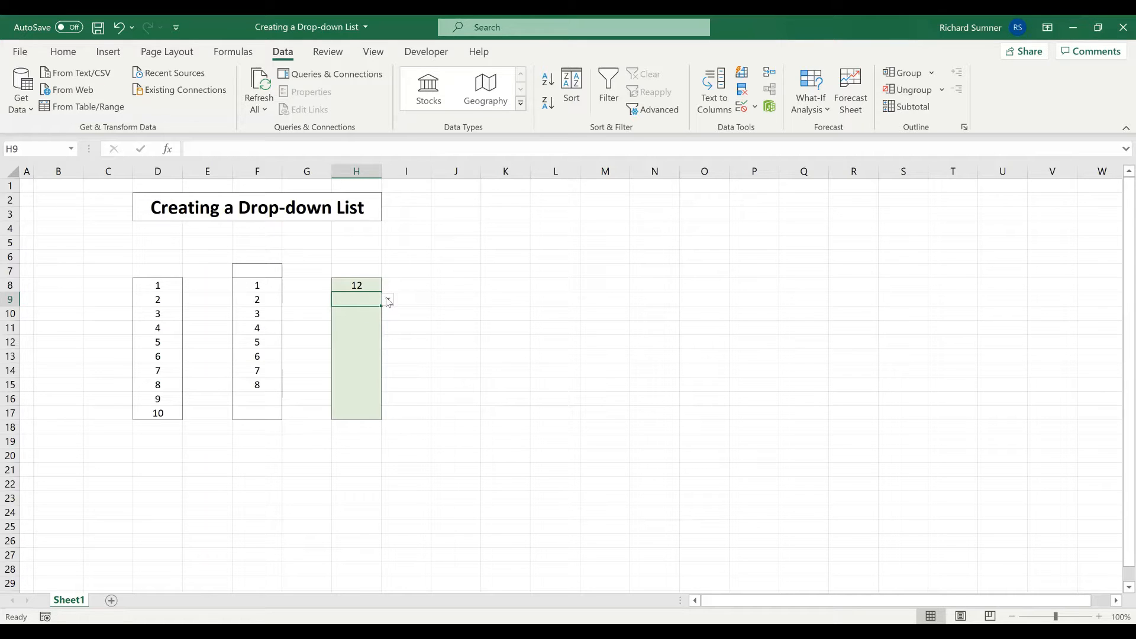
left_click(388, 300)
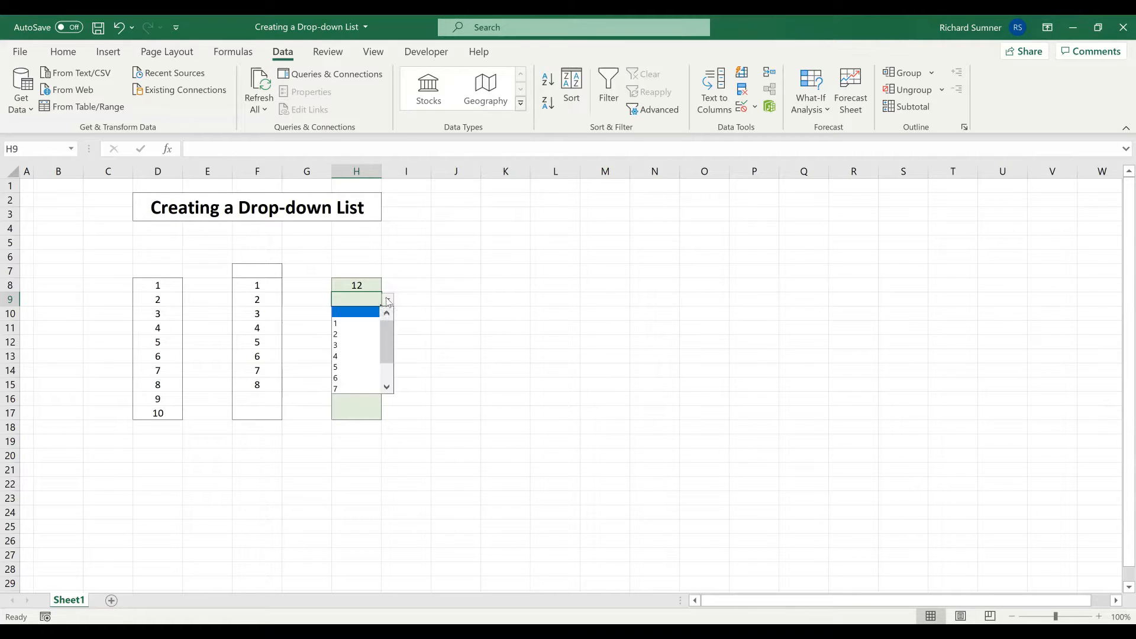
left_click(373, 324)
left_click(492, 340)
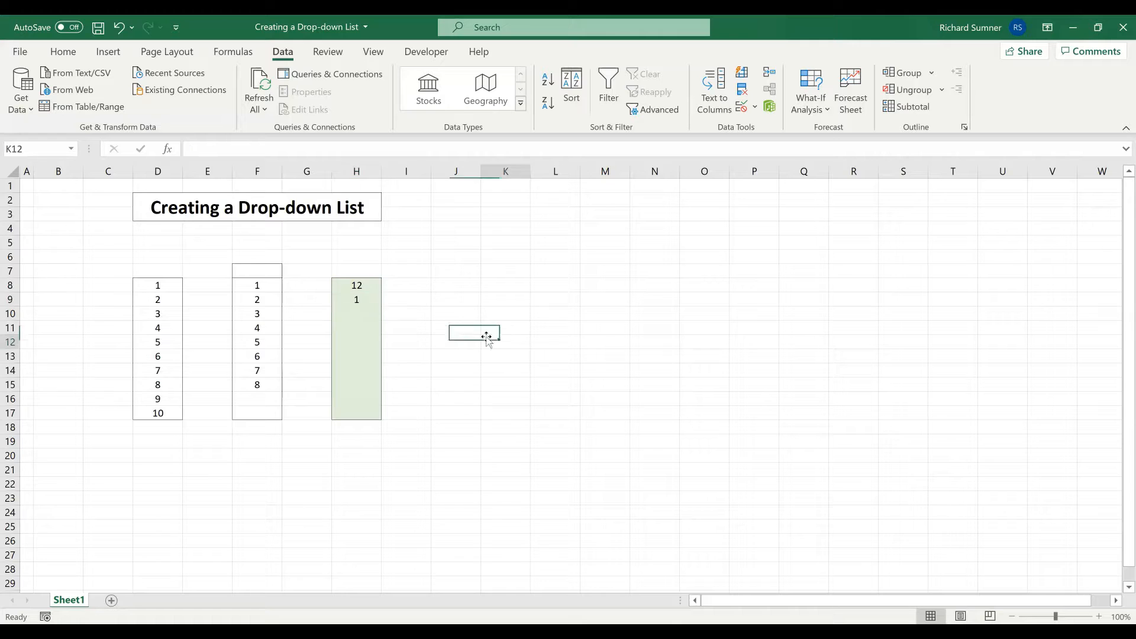
- Test deleting the value of cell H9 once more without its drop-down list, and cancel the entry
left_click(375, 300)
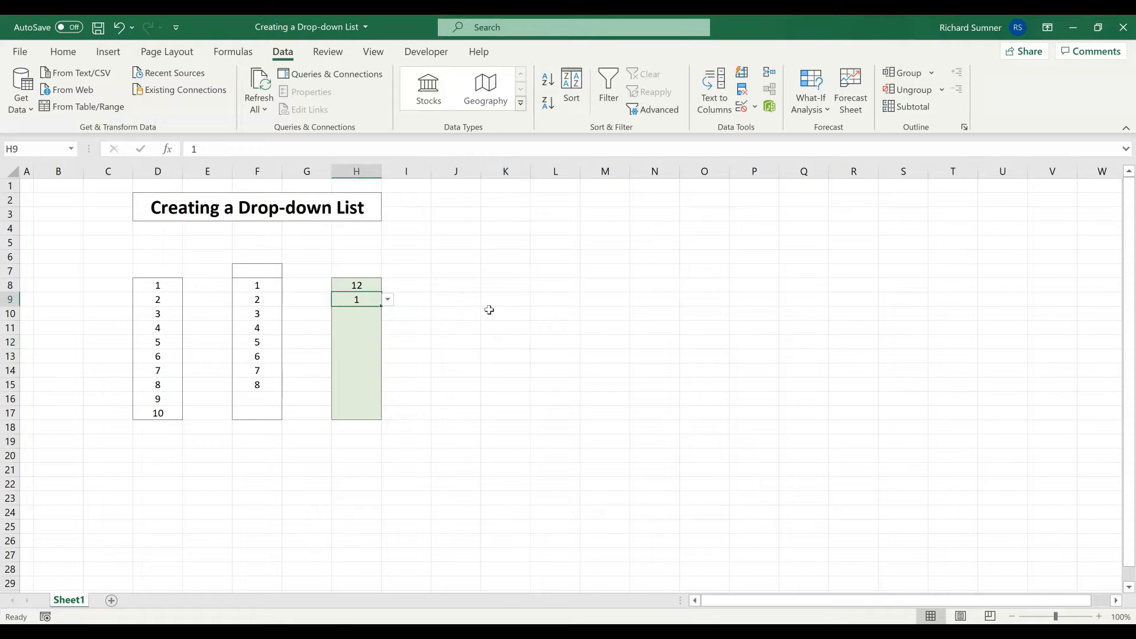
key("BackSpace")
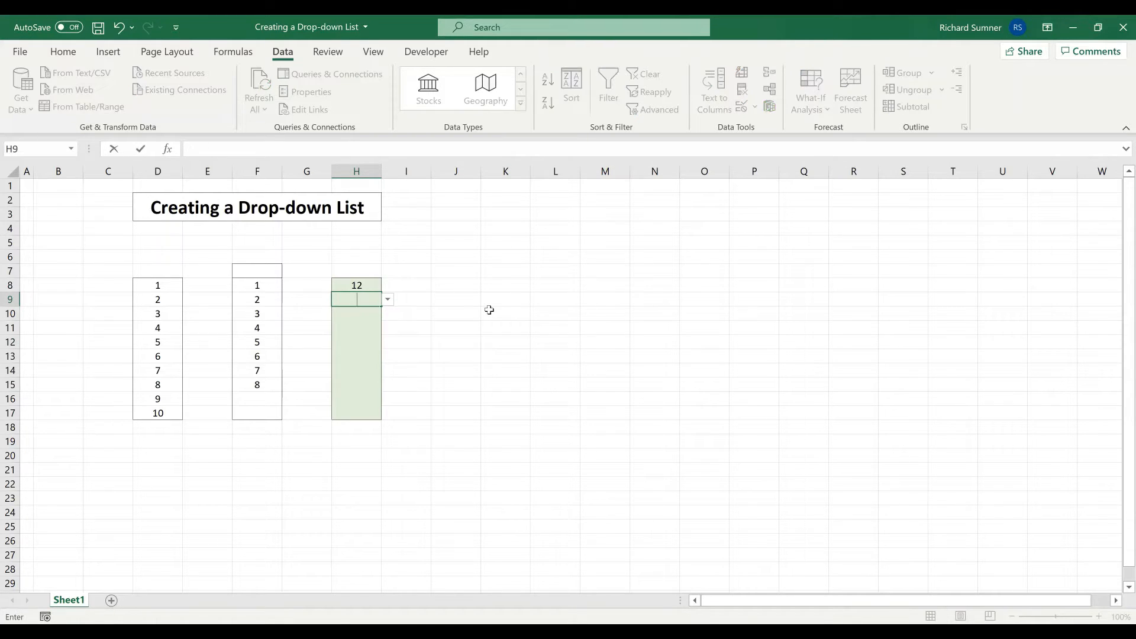
key("Return")
left_click(572, 368)
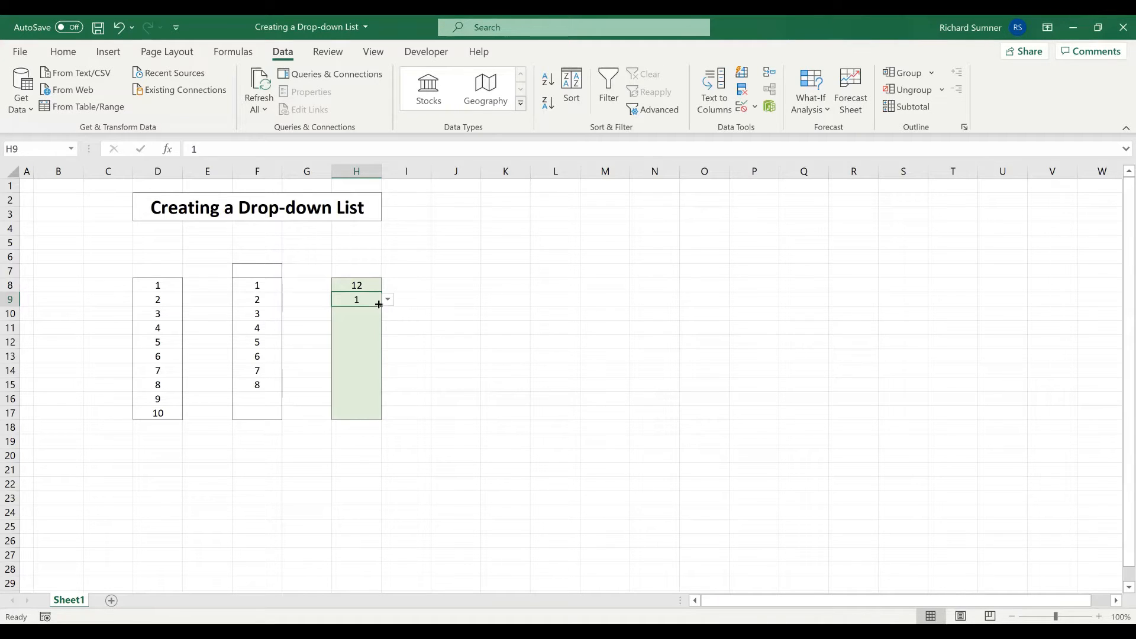
- Turn Ignore blank back on in the list validation of H8:H17, apply the change, and select cell A1
left_click_drag(366, 286, 357, 416)
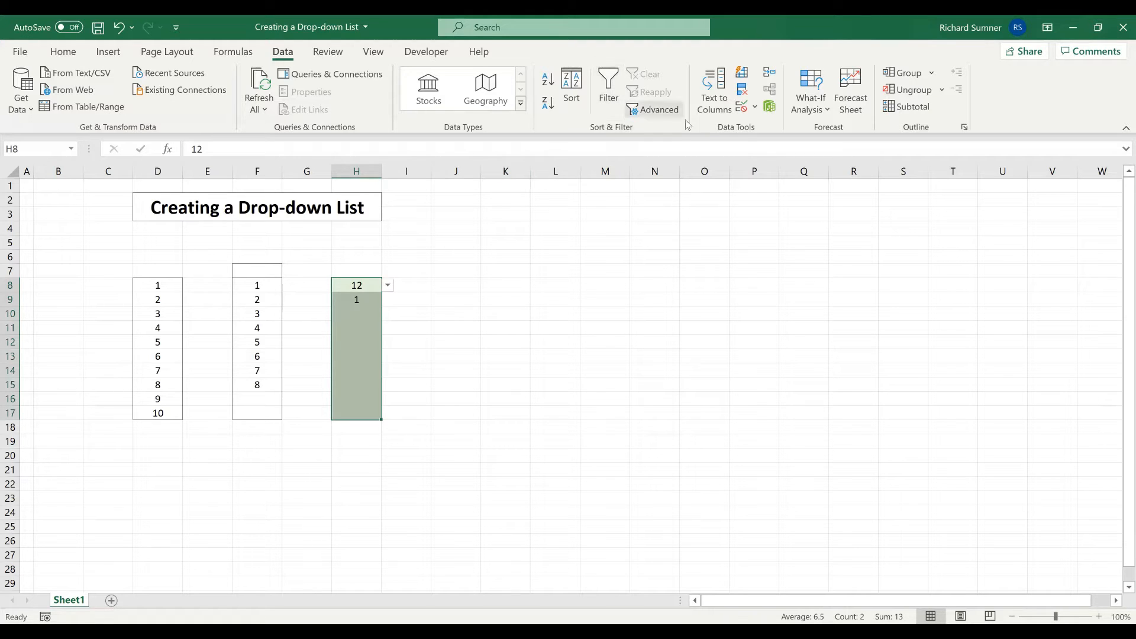
left_click(758, 111)
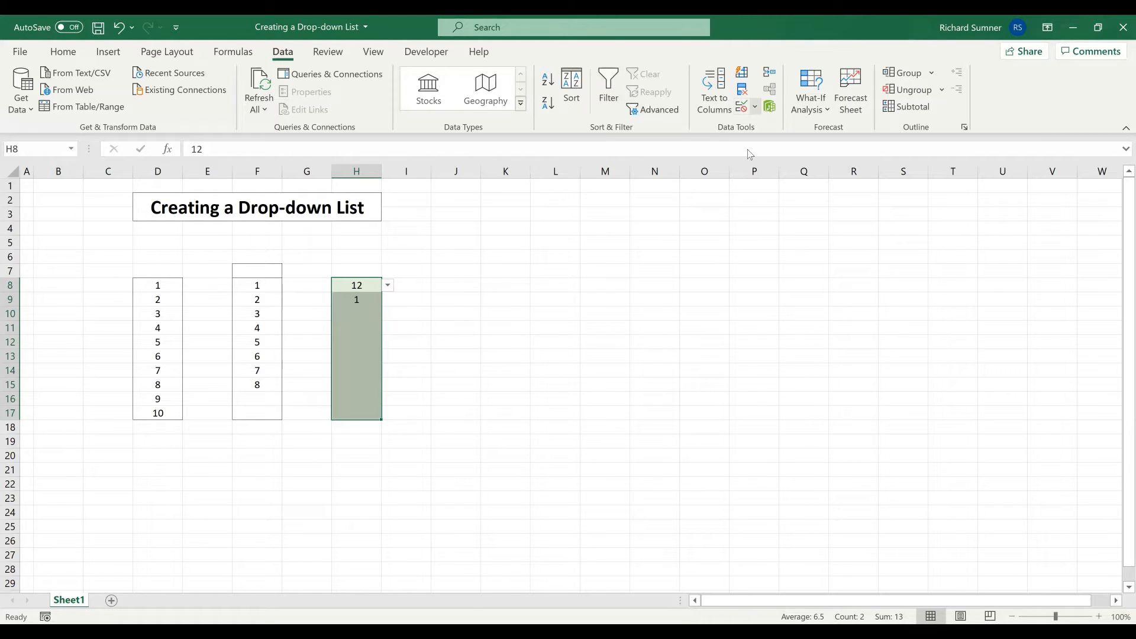
left_click(701, 120)
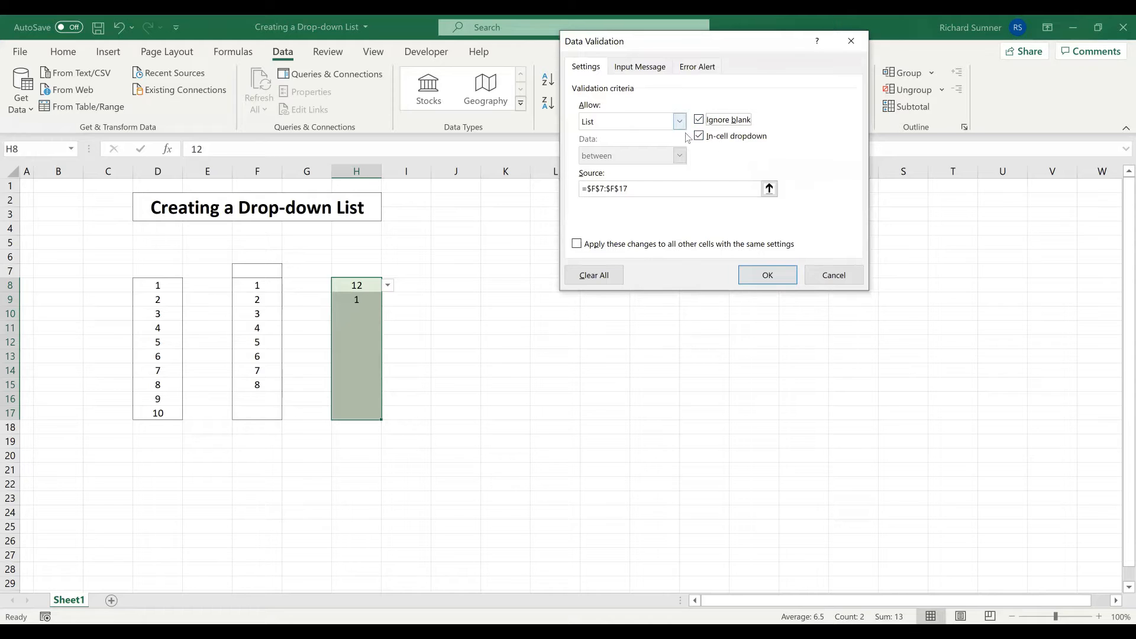
left_click(746, 276)
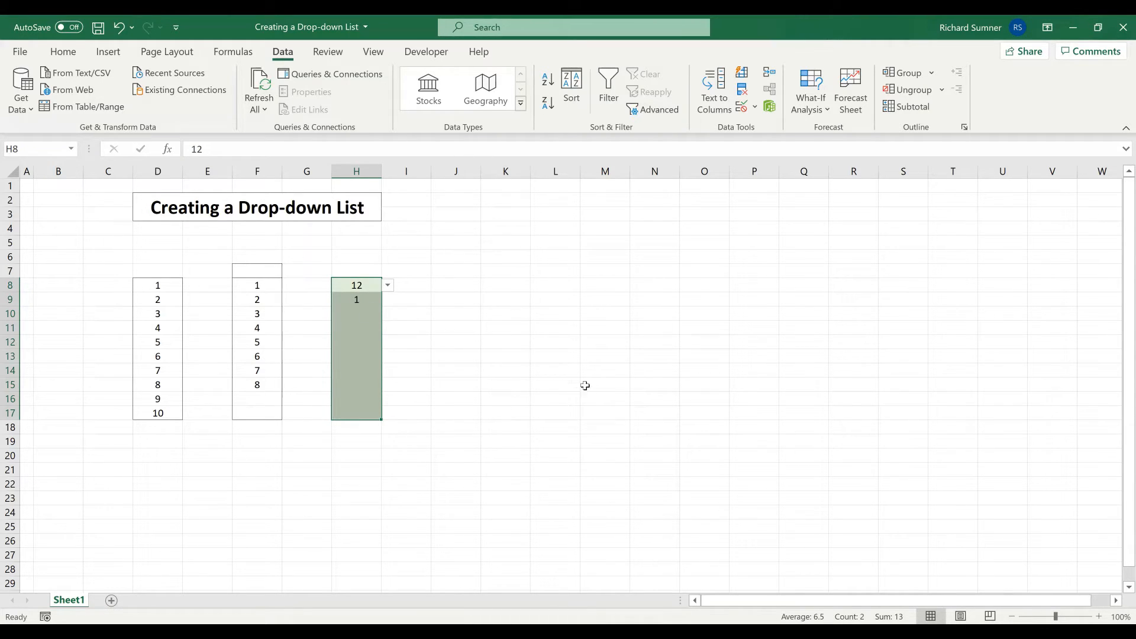
left_click(29, 187)
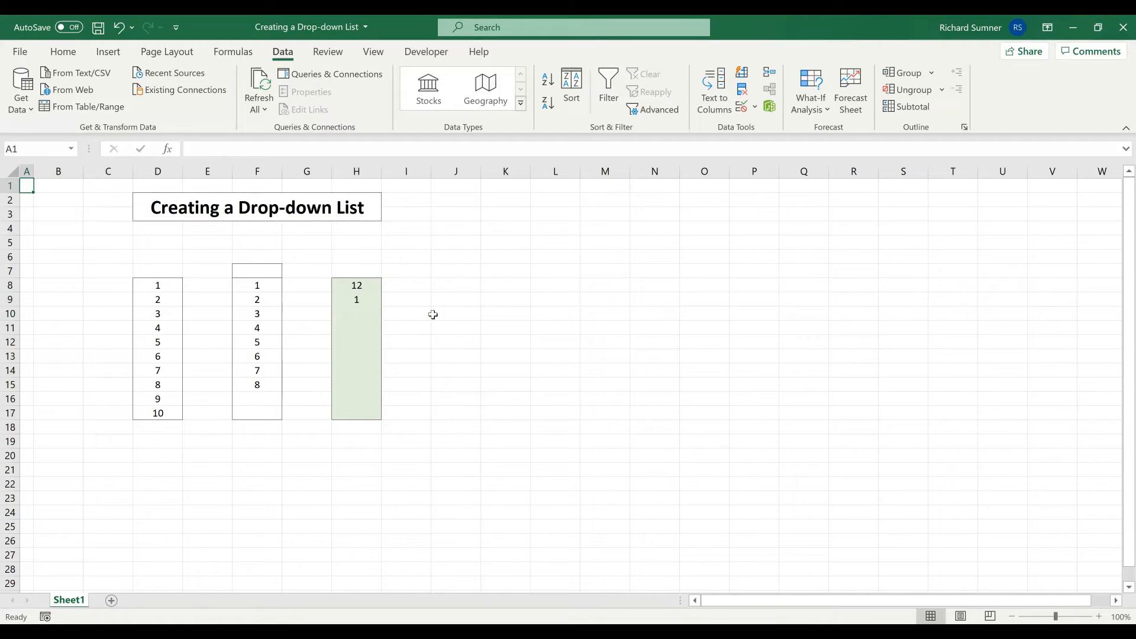